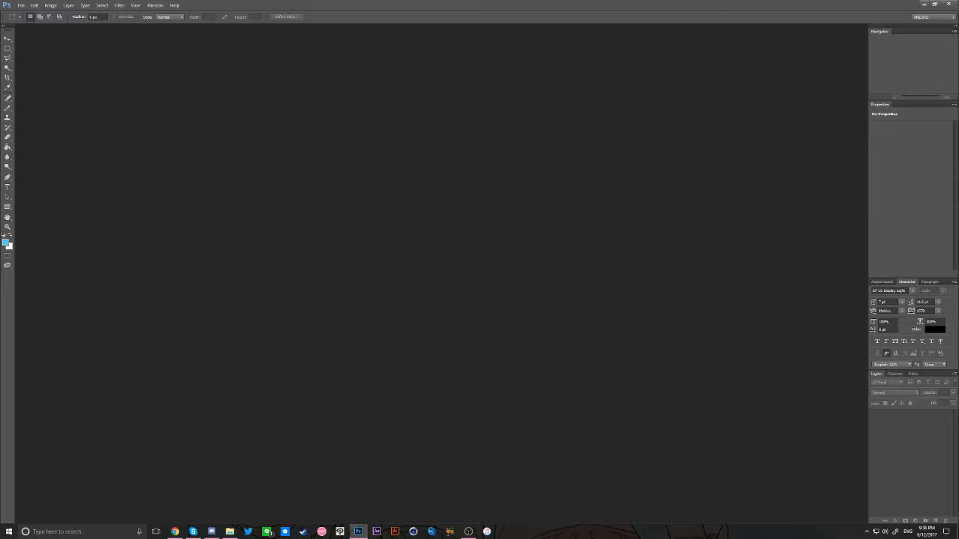
key(alt+Tab)
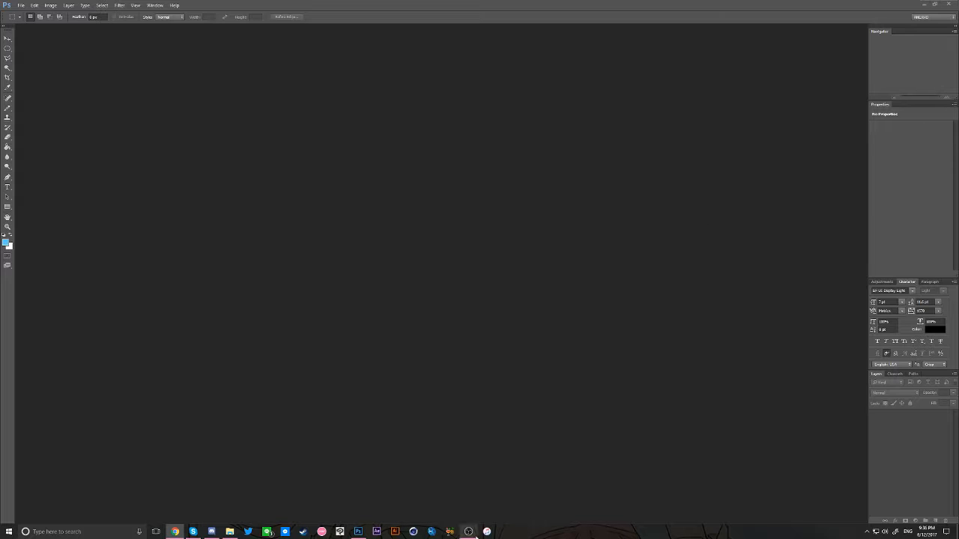
click(468, 532)
click(106, 531)
click(272, 406)
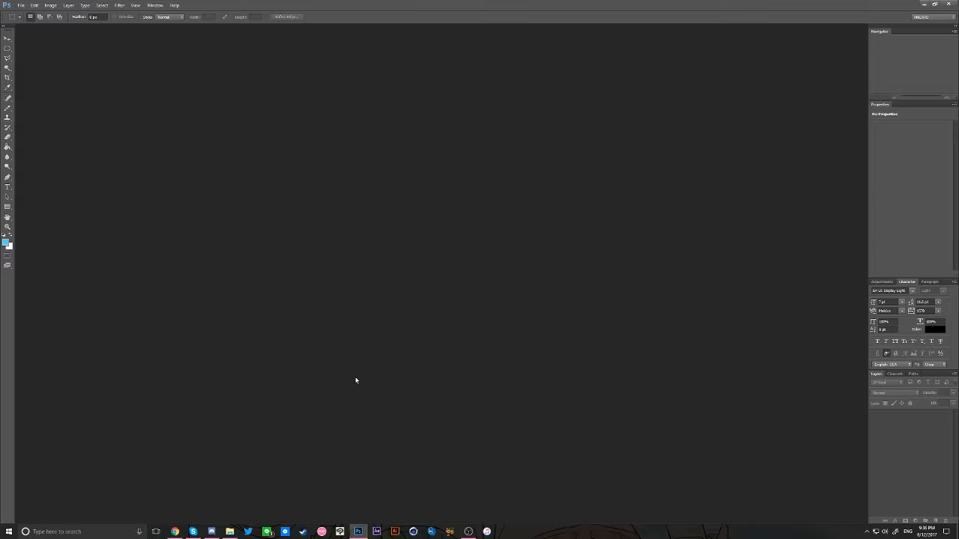
- Create a new document named "Tutorial FONT", keeping the proposed size and white background
click(22, 6)
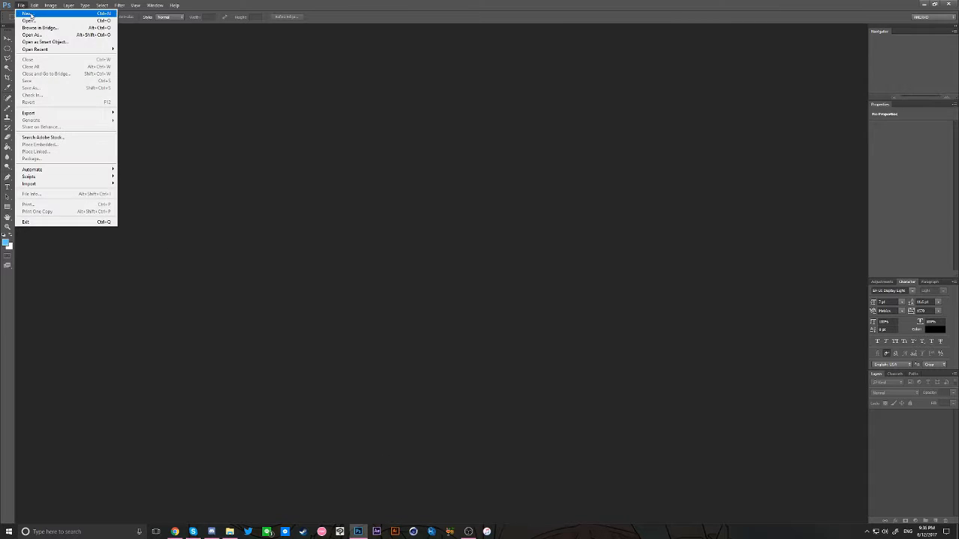
click(27, 14)
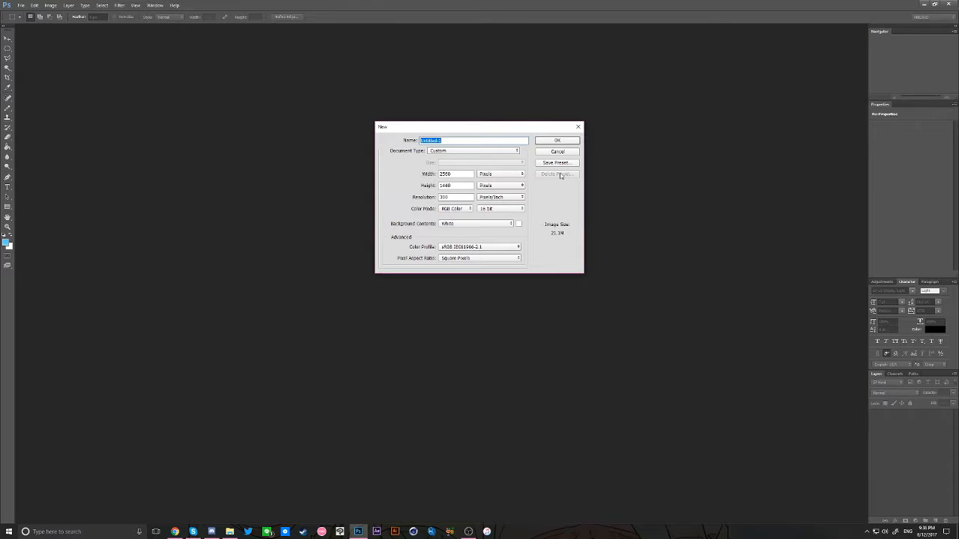
text(1)
text(utorial FG)
key(Return)
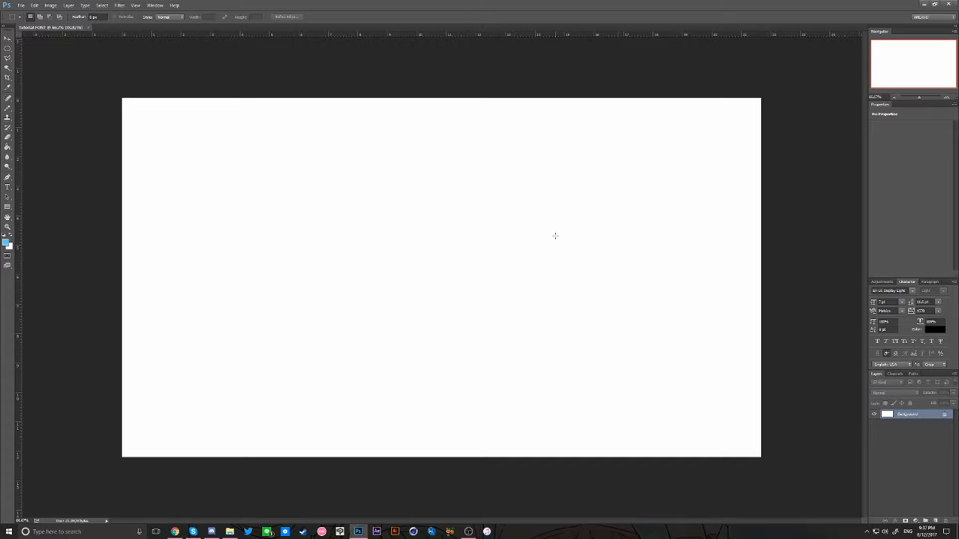
- Add a point text layer reading "FONTS" on the canvas
key(t)
click(367, 260)
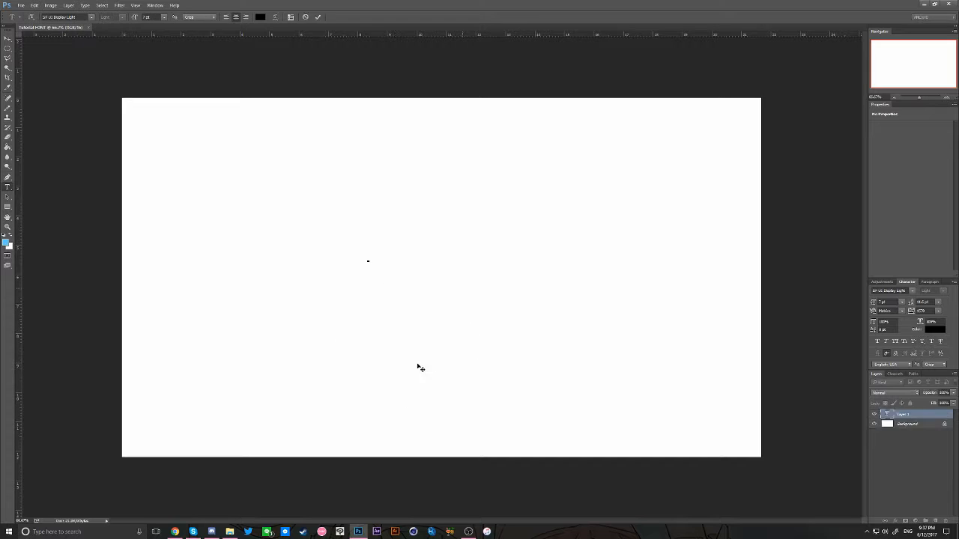
text(FONTA)
key(ctrl+a)
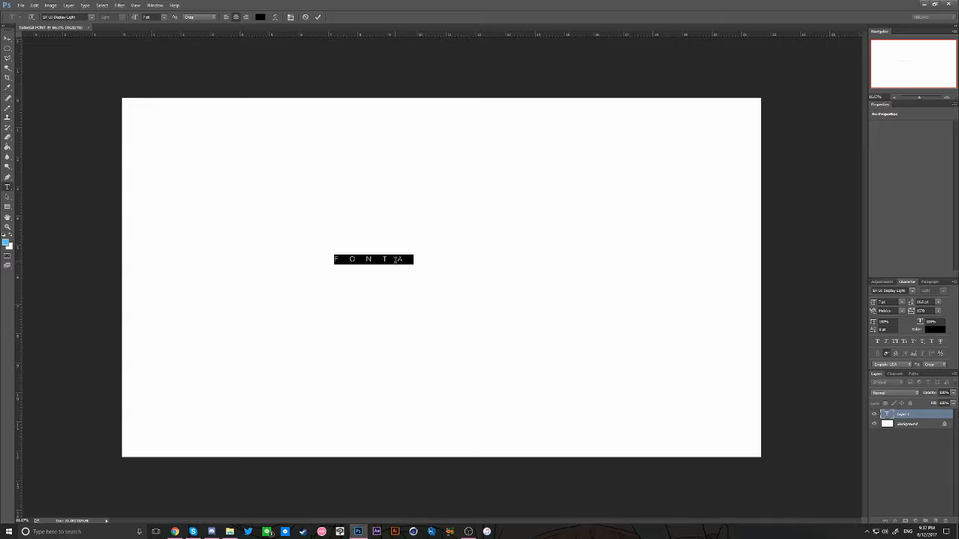
text(FONTS)
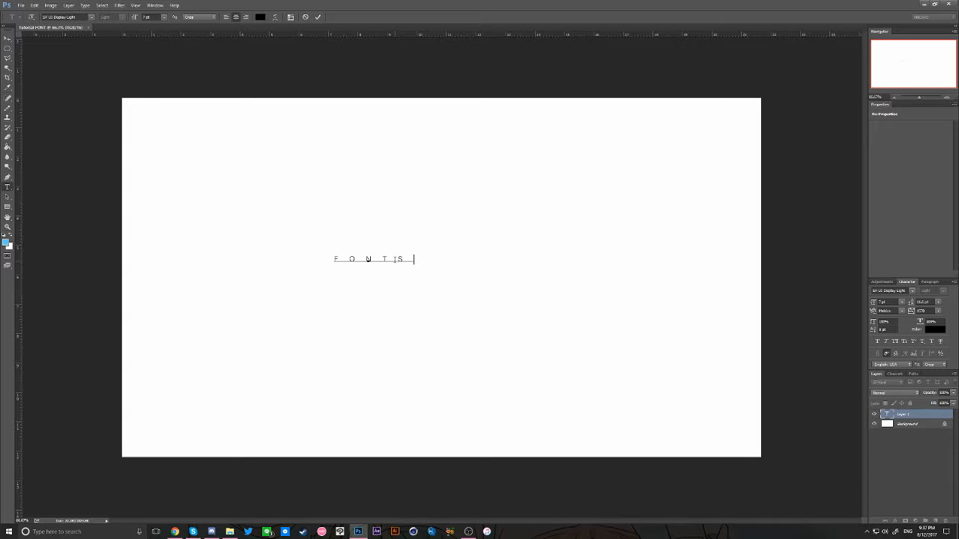
- Set the tracking of the whole FONTS text to 200
key(ctrl+a)
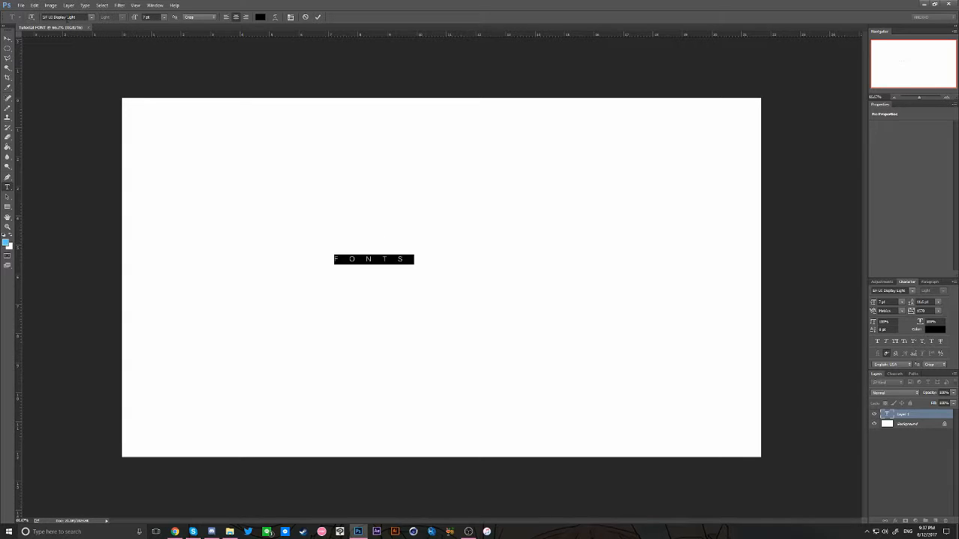
click(68, 18)
drag(928, 310, 865, 312)
text(200)
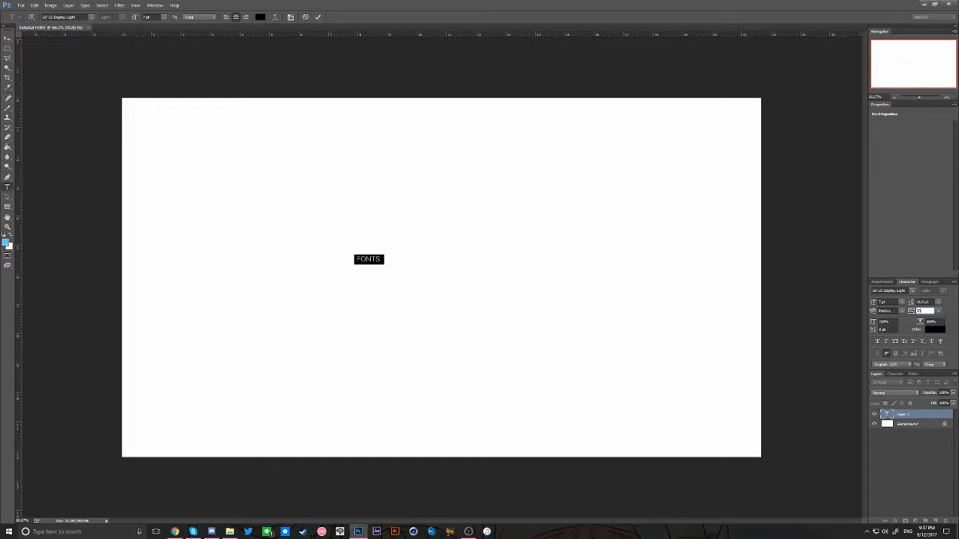
key(Return)
- Enlarge the FONTS text to 50 pt and move it to the centre of the canvas
click(147, 16)
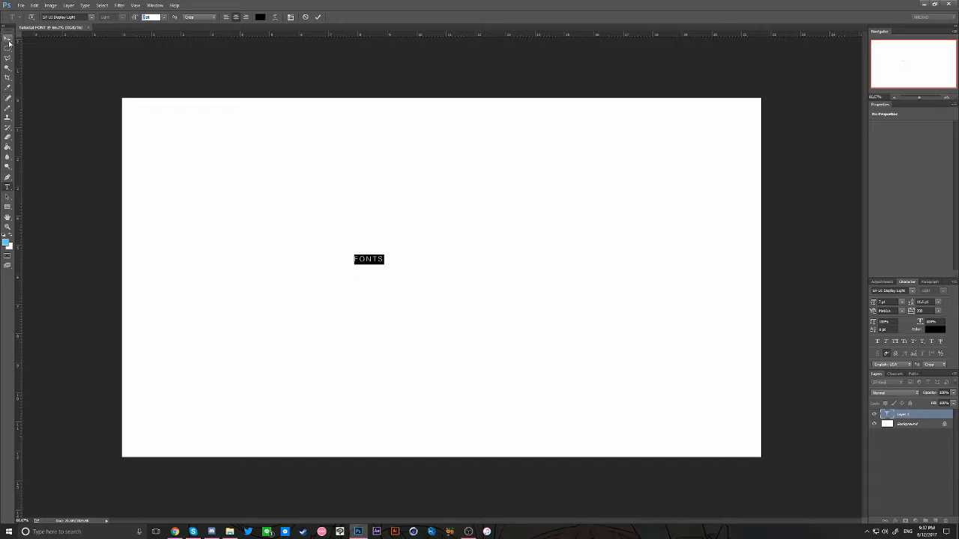
text(50)
key(Return)
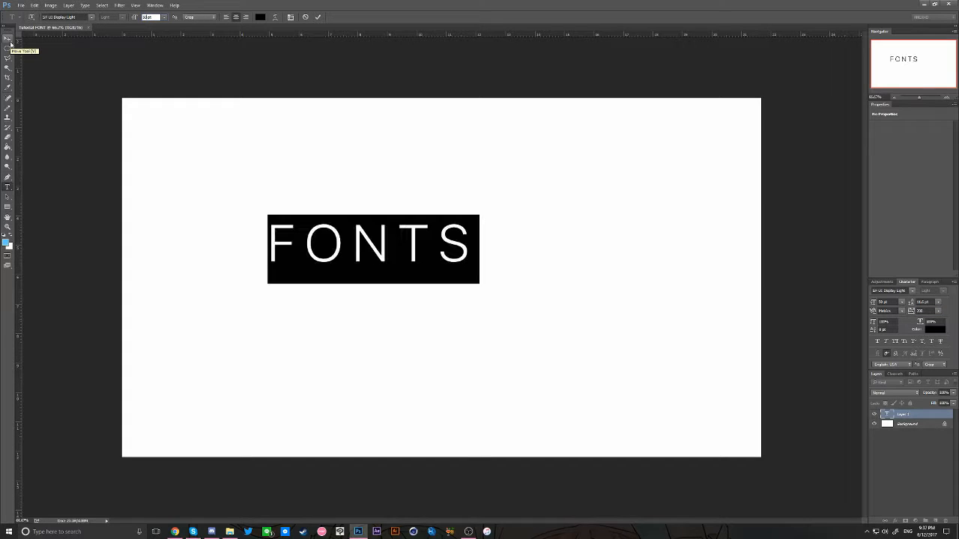
click(7, 38)
drag(547, 183, 621, 217)
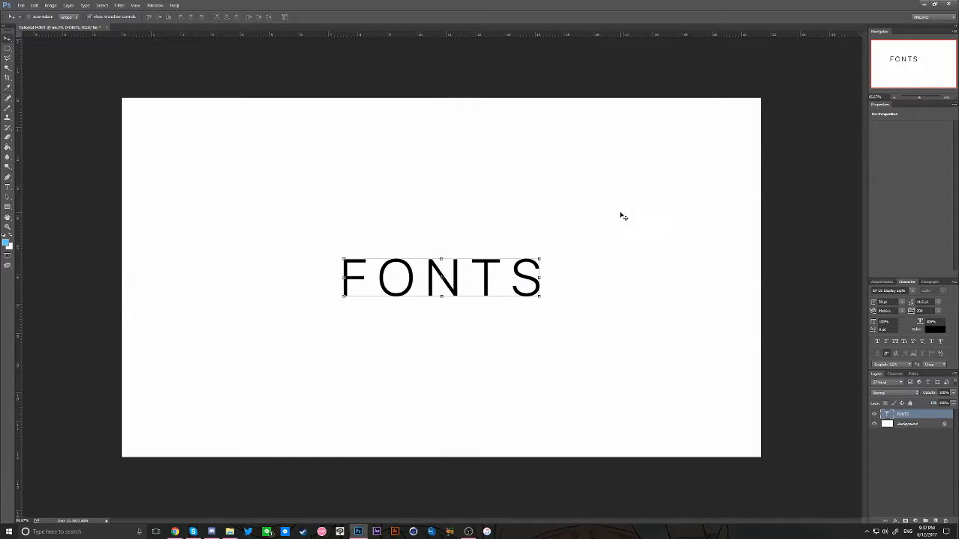
- Preview the FONTS text in the Nexa Light typeface
key(t)
double_click(448, 288)
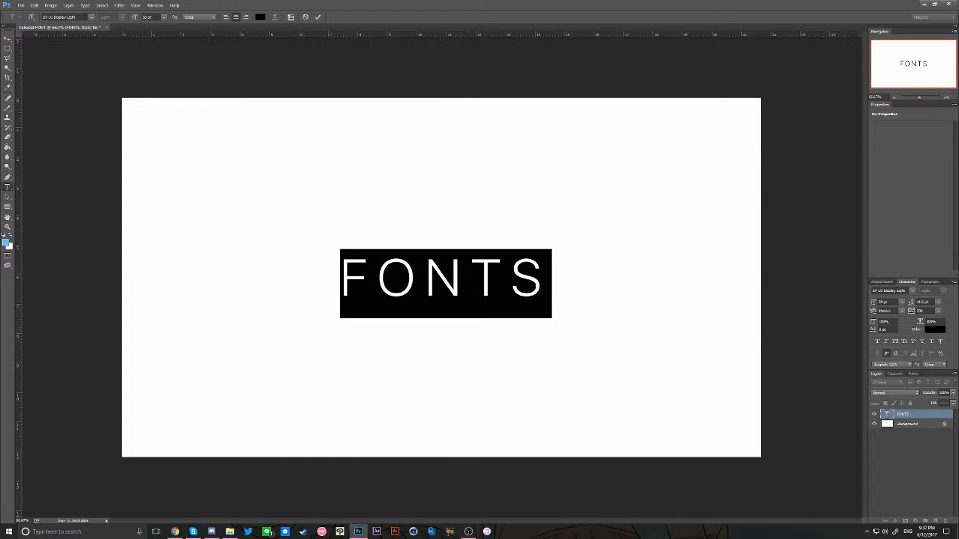
click(78, 17)
text(nova)
key(Down)
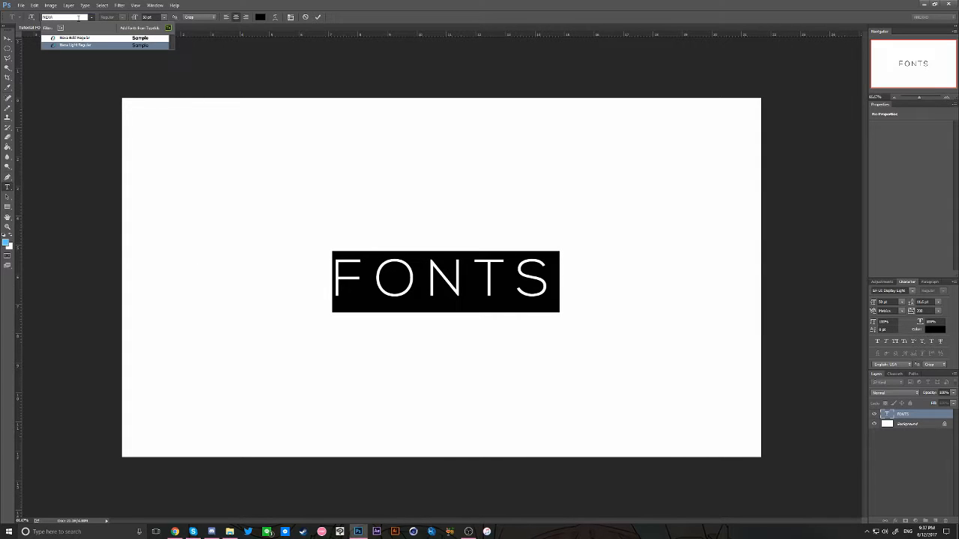
- Preview the FONTS text in the Arial variants, including italic and bold italic
key(BackSpace)
key(BackSpace)
key(BackSpace)
key(BackSpace)
text(arial)
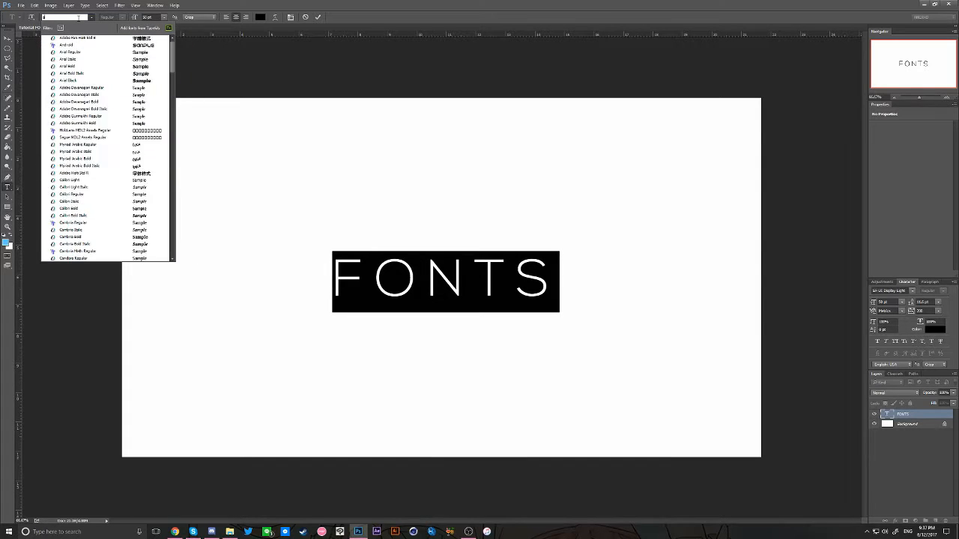
key(Down)
key(Down)
key(Down)
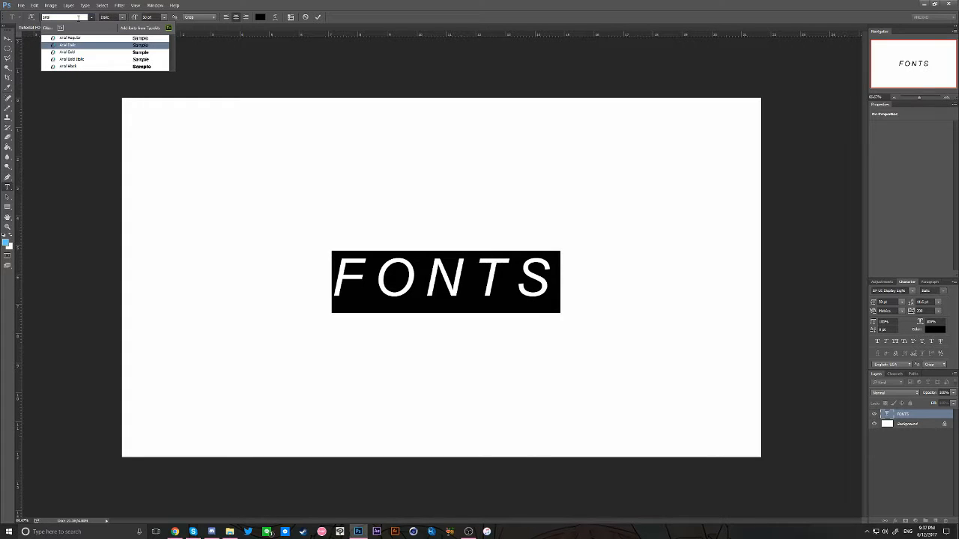
key(Down)
key(Down)
key(Down)
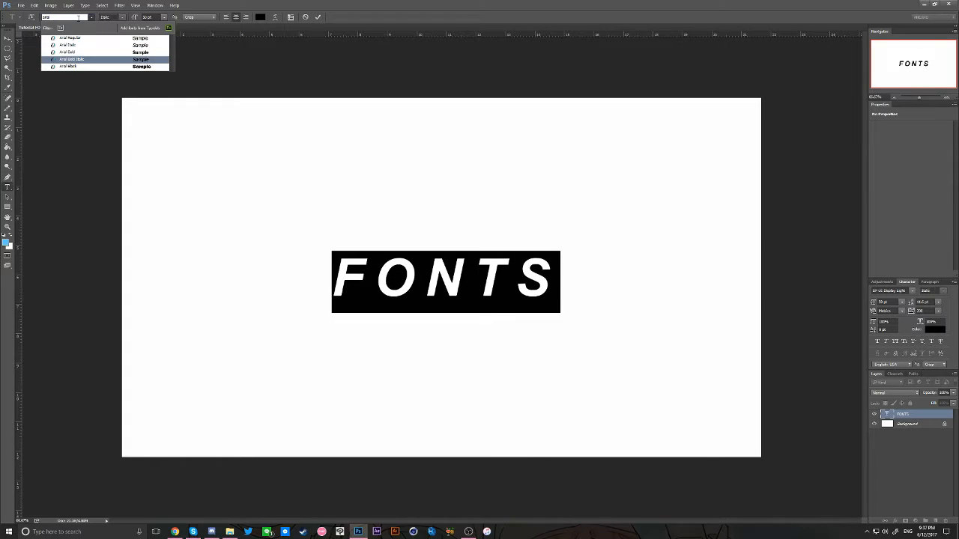
- Preview the FONTS text in the Imagine Font typeface
key(BackSpace)
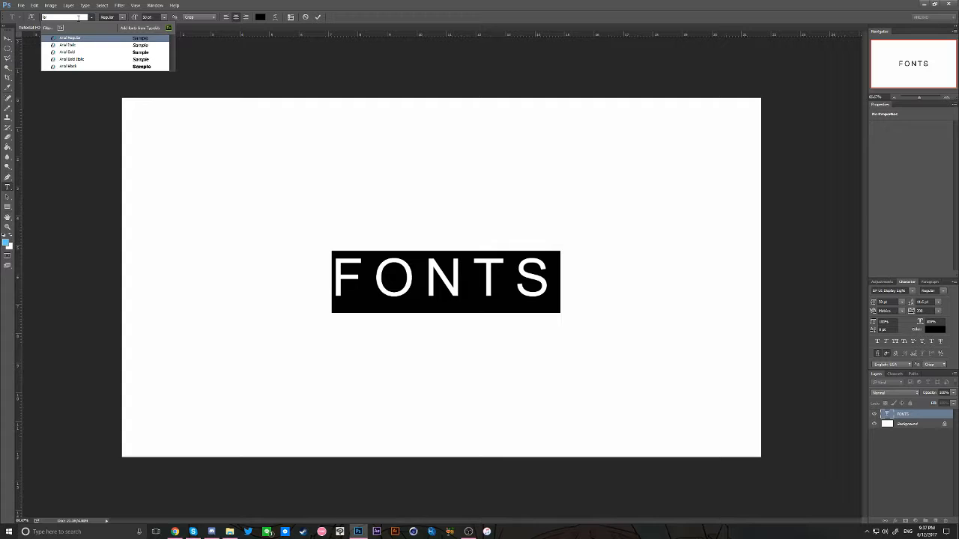
key(Delete)
key(Delete)
key(Delete)
text(imag)
key(Down)
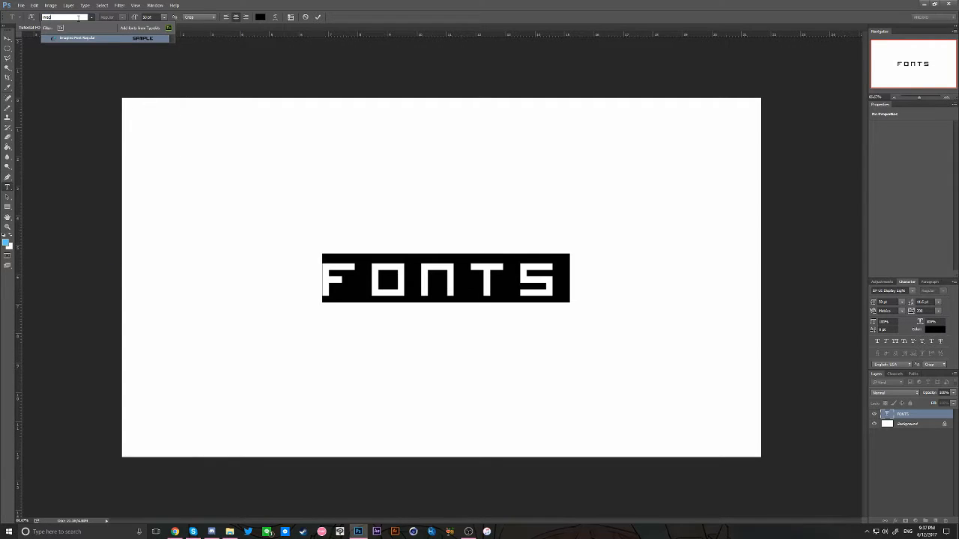
- Preview the FONTS text in the Android typeface
key(BackSpace)
key(BackSpace)
key(BackSpace)
key(BackSpace)
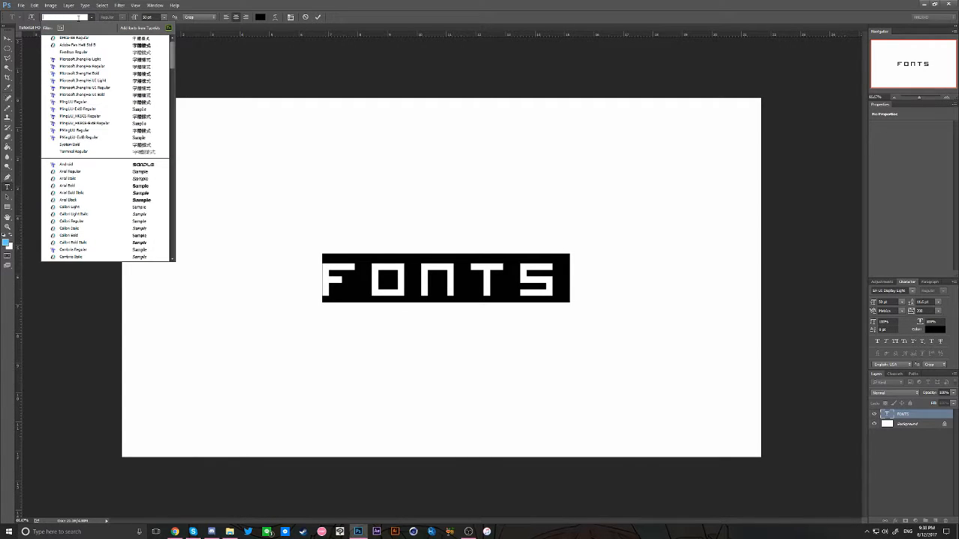
text(android)
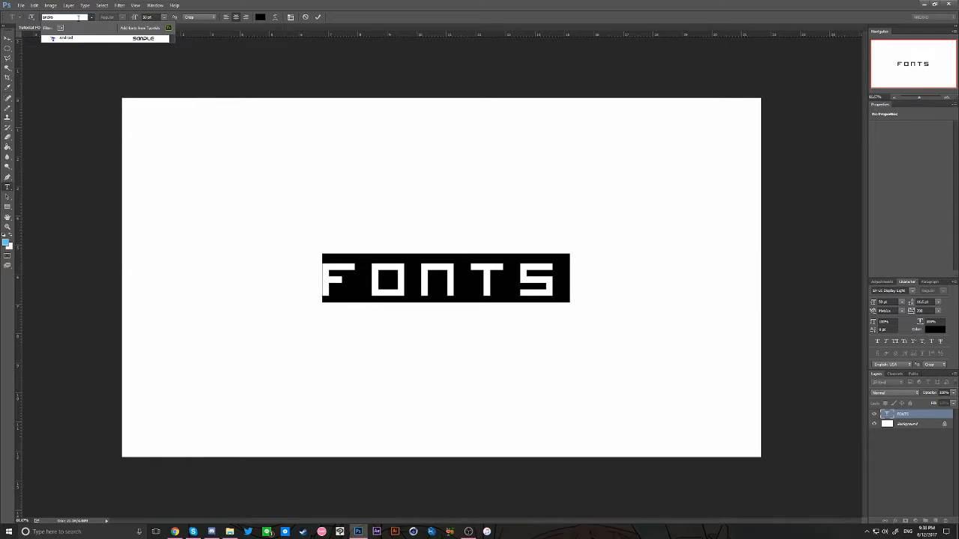
key(Down)
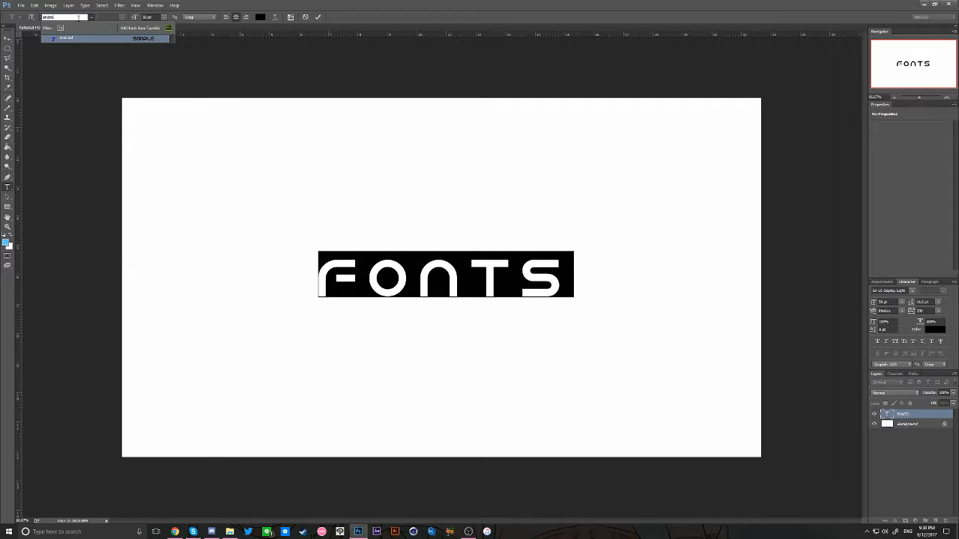
- Set the FONTS text in SF UI Display Regular, commit the edit and deselect the layer
key(BackSpace)
key(BackSpace)
key(BackSpace)
key(BackSpace)
key(BackSpace)
key(BackSpace)
key(BackSpace)
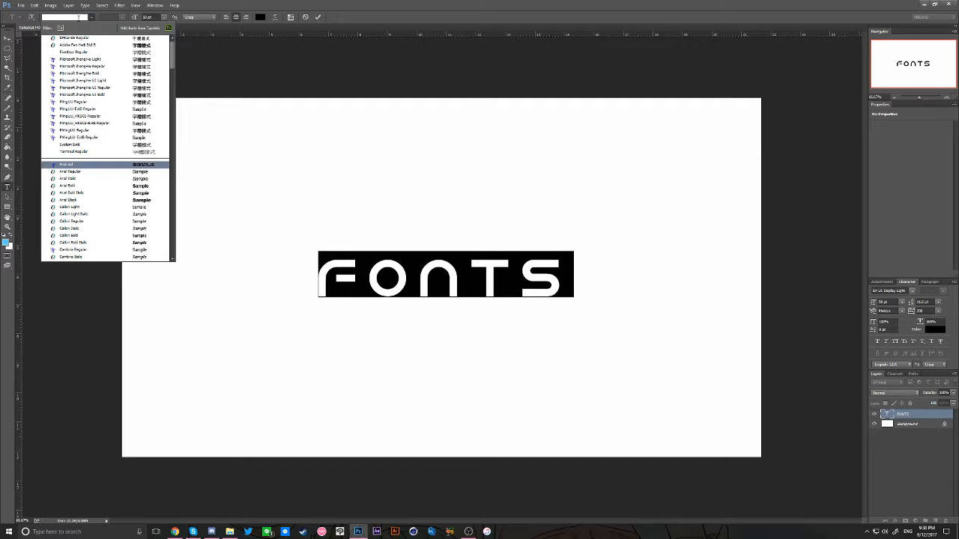
text(ios)
key(BackSpace)
key(BackSpace)
key(BackSpace)
text(sf)
key(Return)
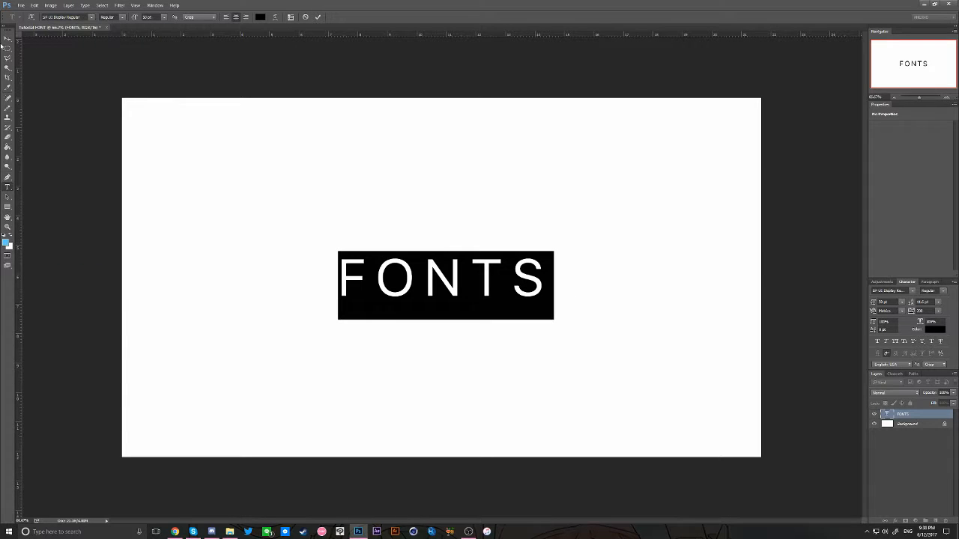
click(7, 37)
click(922, 485)
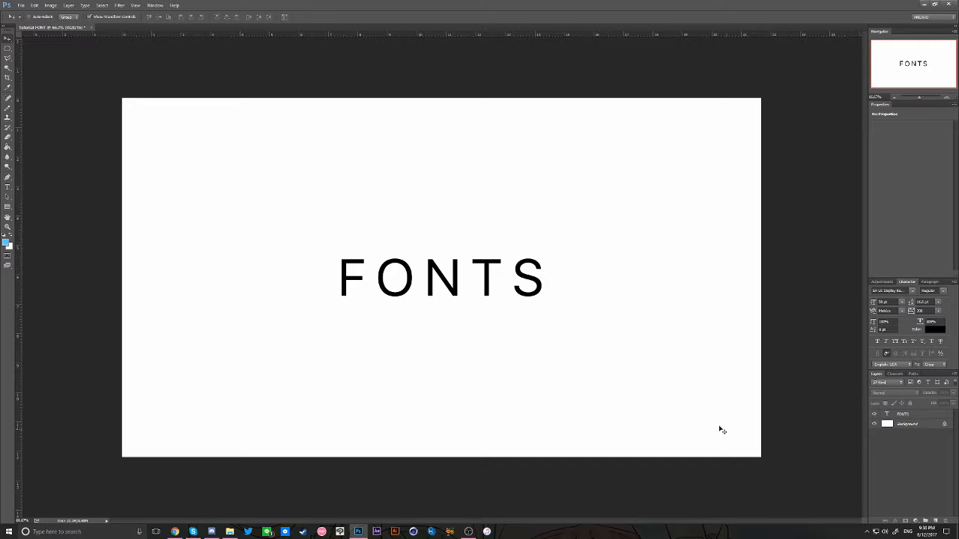
- Replace the FONTS text with "BOLDLIGHT"
key(t)
double_click(444, 283)
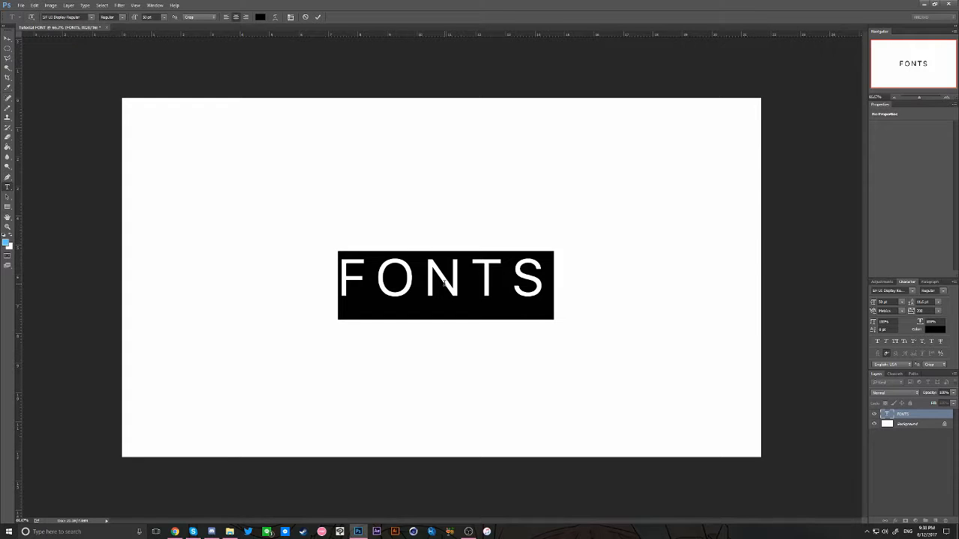
text(BOLD)
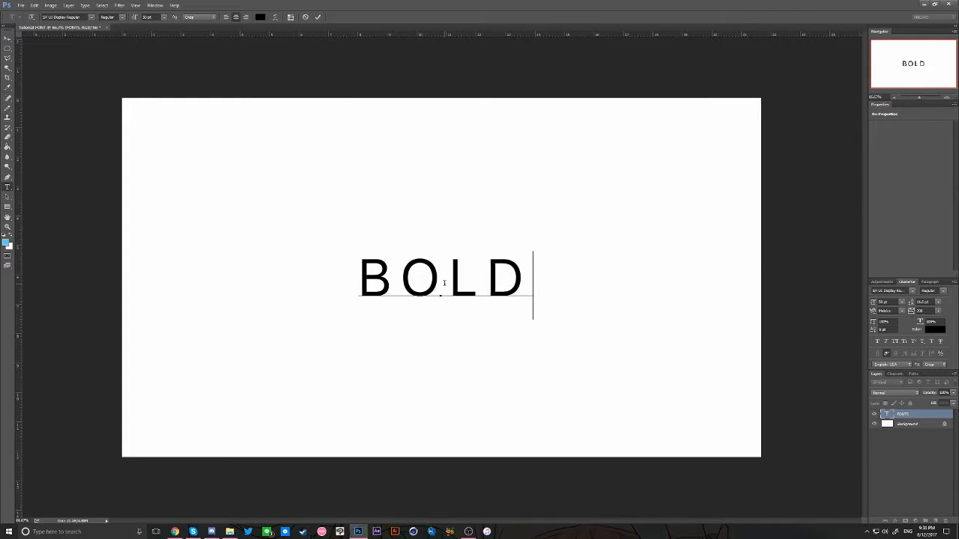
text(LIGHT)
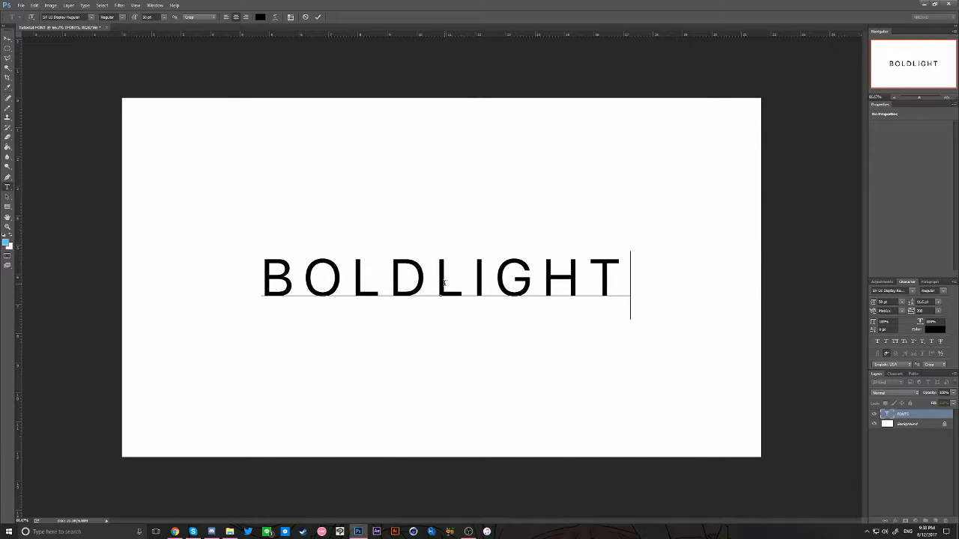
- Select the BOLD part of the text and try Segoe UI font variants on it
drag(437, 280, 259, 261)
click(63, 17)
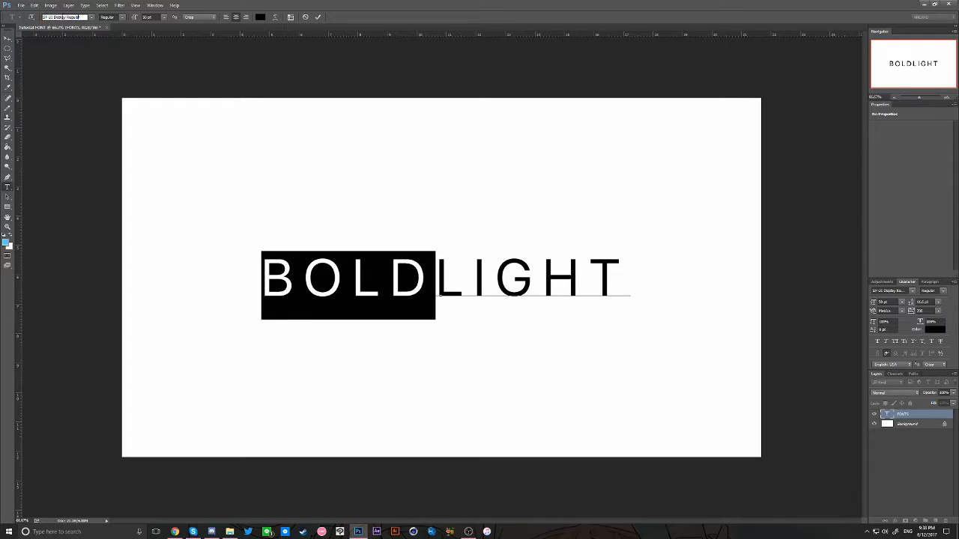
key(Down)
key(Down)
key(Down)
key(Down)
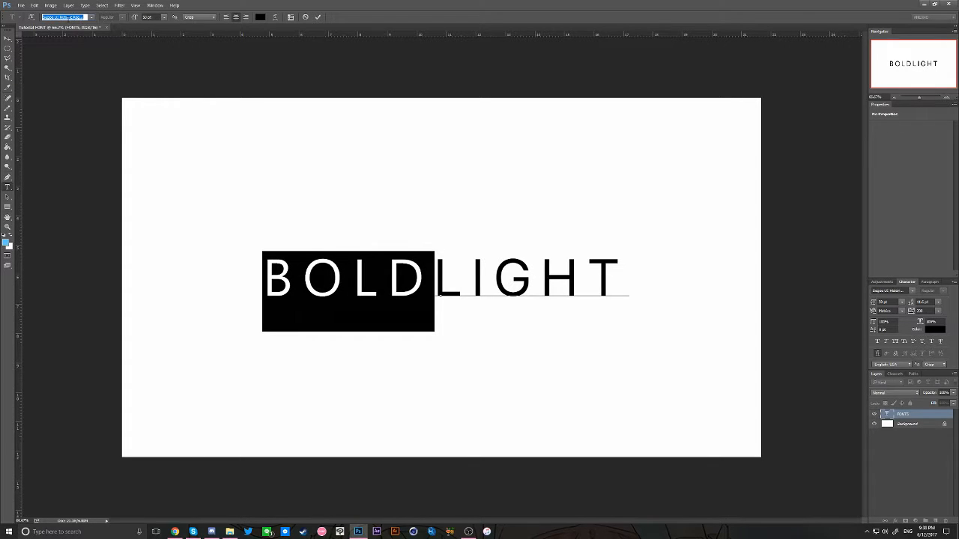
key(Down)
key(Up)
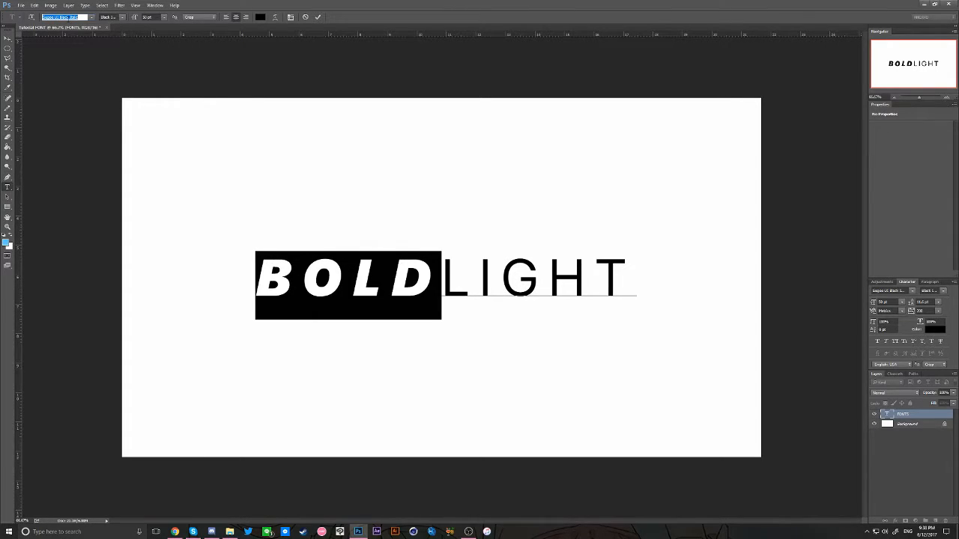
key(Down)
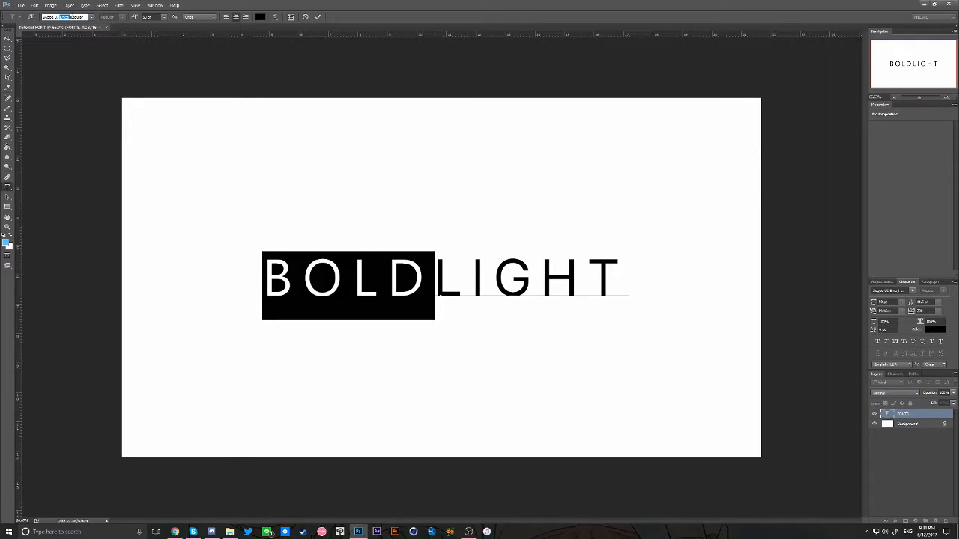
- Set the selected BOLD part of the text in Nexa Bold Regular
drag(86, 17, 2, 16)
text(nexa)
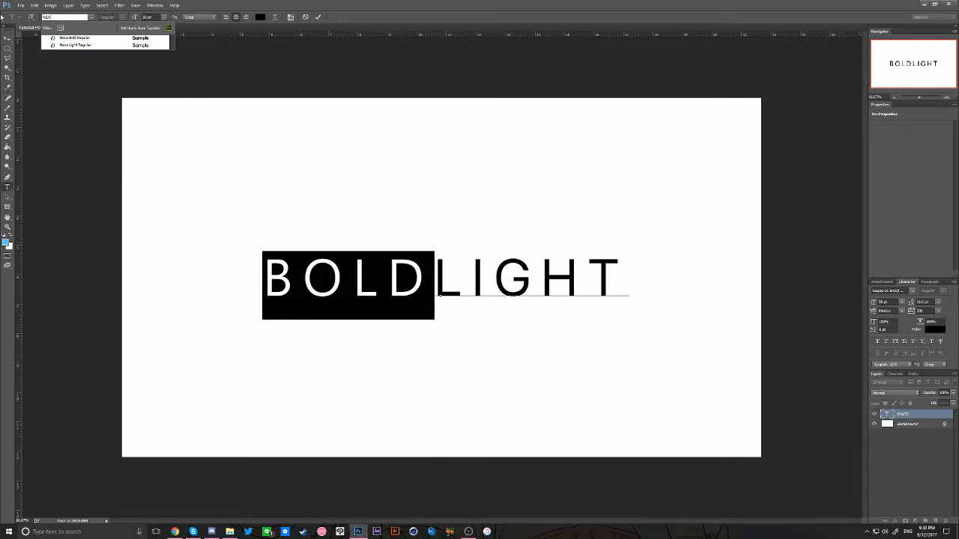
key(Return)
- Set the LIGHT part of the BOLDLIGHT text in Nexa Light Regular
drag(440, 298, 845, 289)
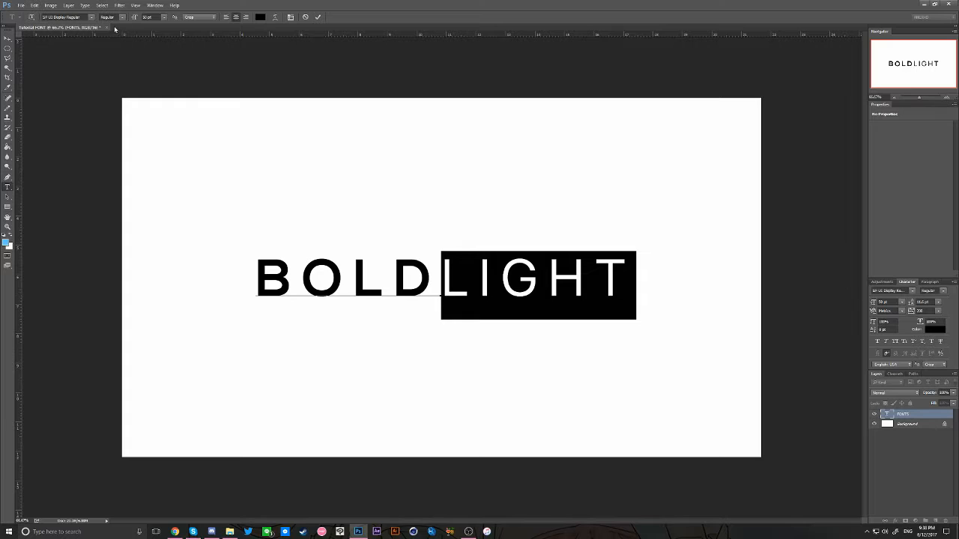
click(75, 16)
text(nexa)
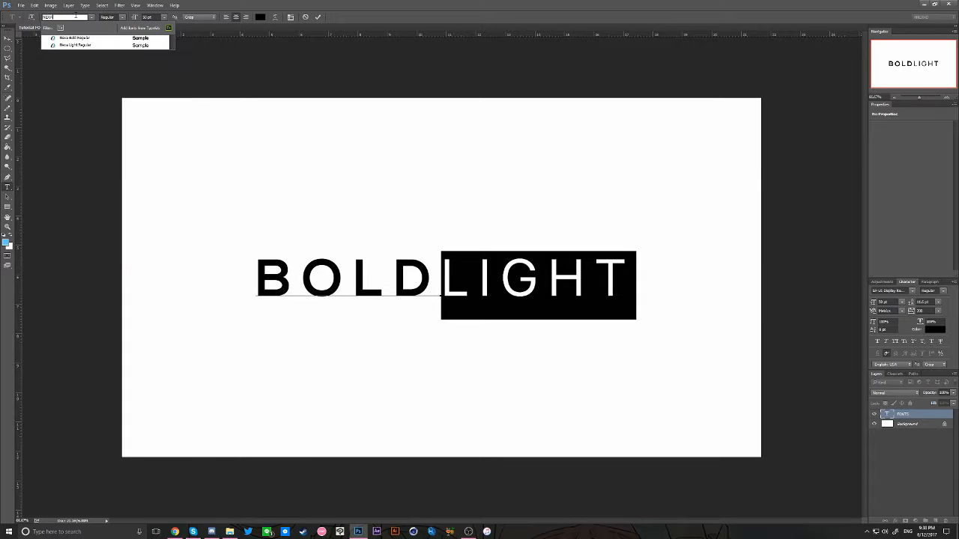
key(Down)
key(Down)
key(Return)
- Set the tracking of the whole BOLDLIGHT text to 100, commit the edit and deselect the layer
key(ctrl+a)
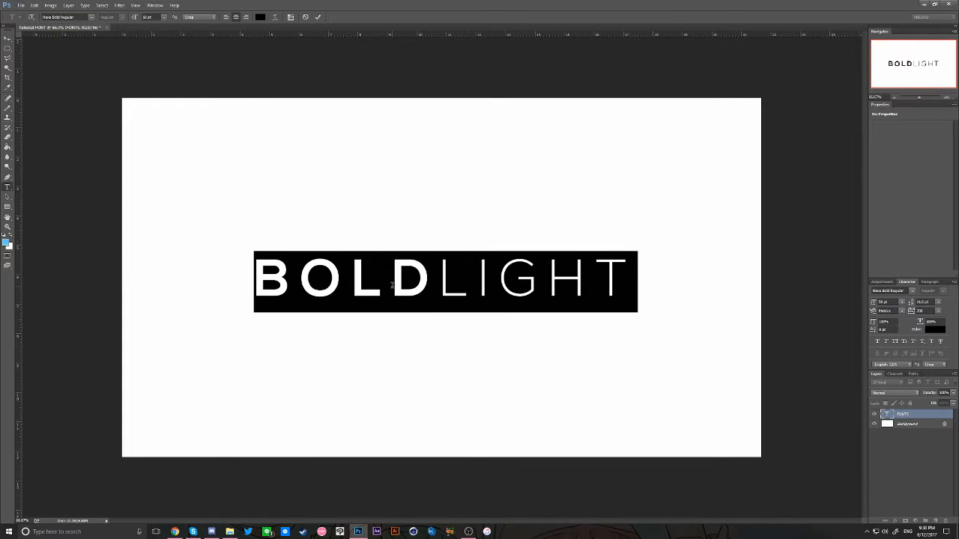
drag(925, 311, 810, 313)
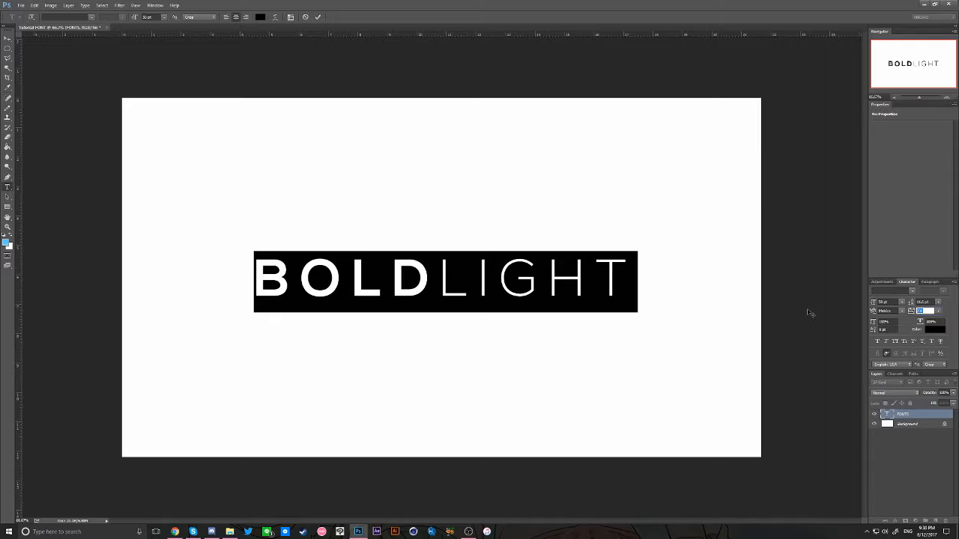
text(100)
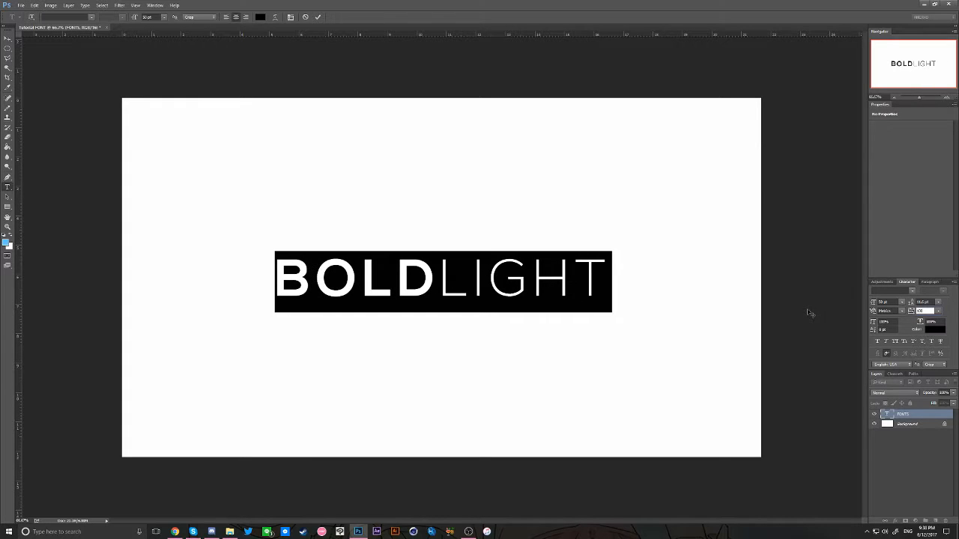
key(Return)
click(9, 36)
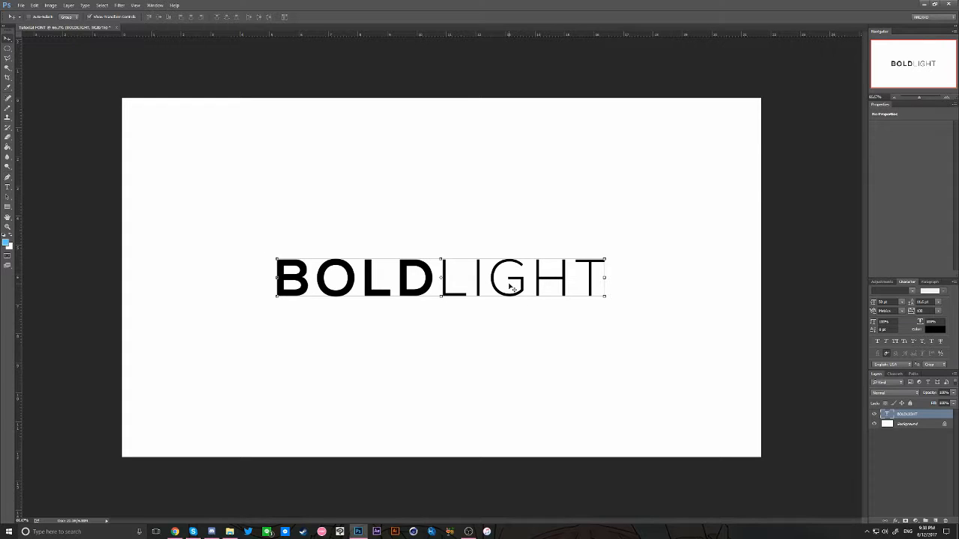
click(906, 467)
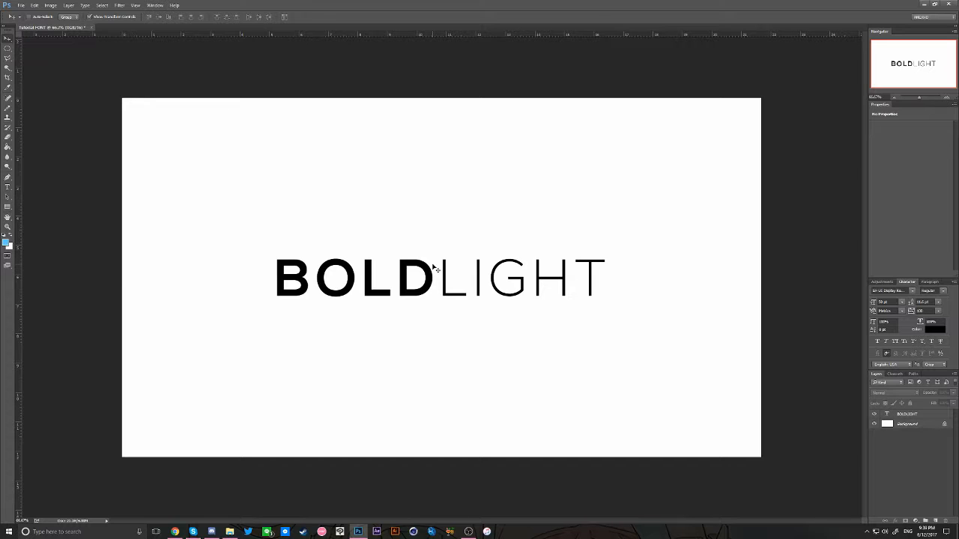
- Add a new text line reading "ANEXSTUDIO" directly below BOLDLIGHT
key(t)
click(417, 338)
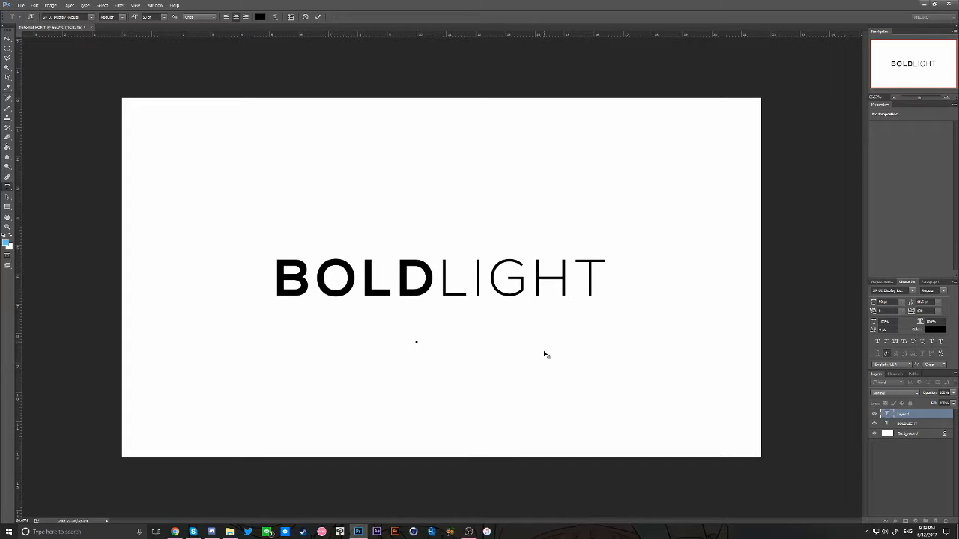
text(AENXH)
key(BackSpace)
key(BackSpace)
key(BackSpace)
key(BackSpace)
key(BackSpace)
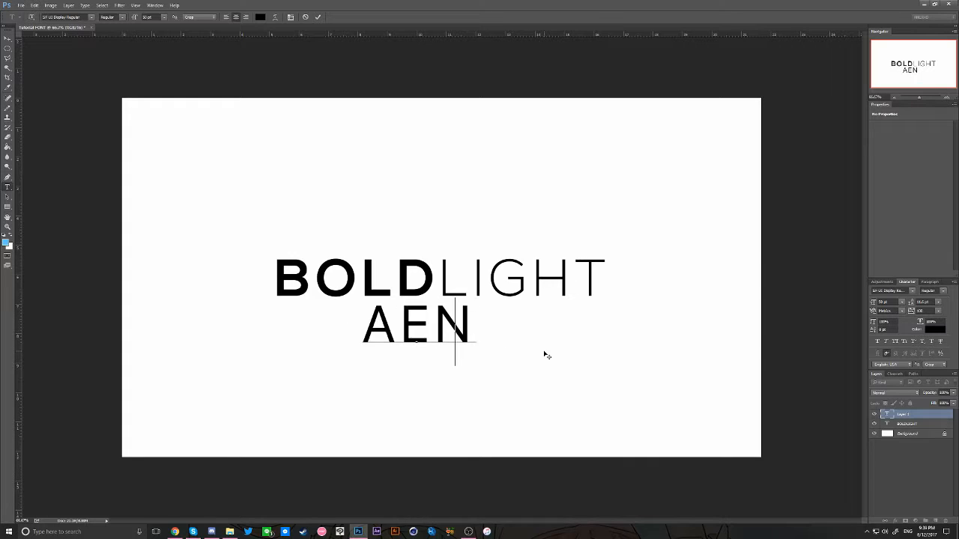
text(NEX)
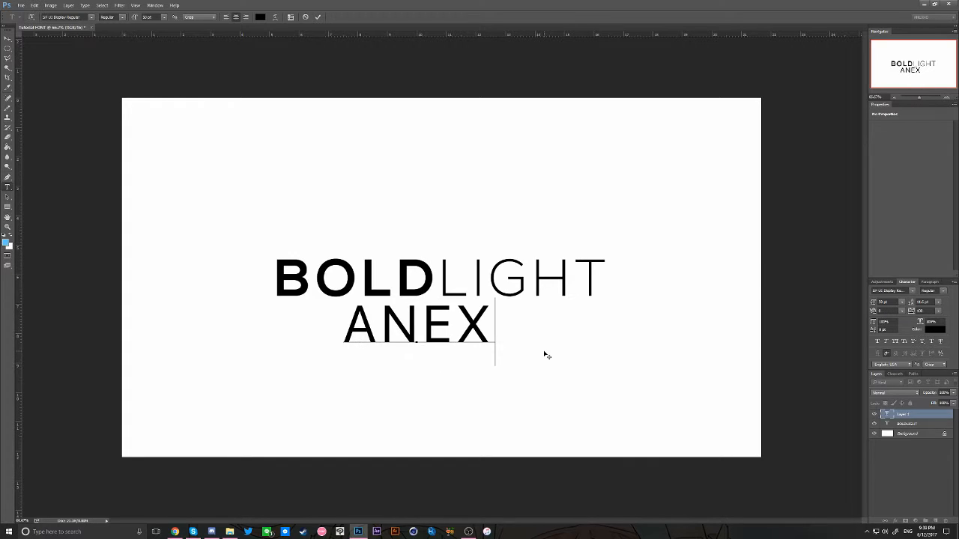
text(STUDIO)
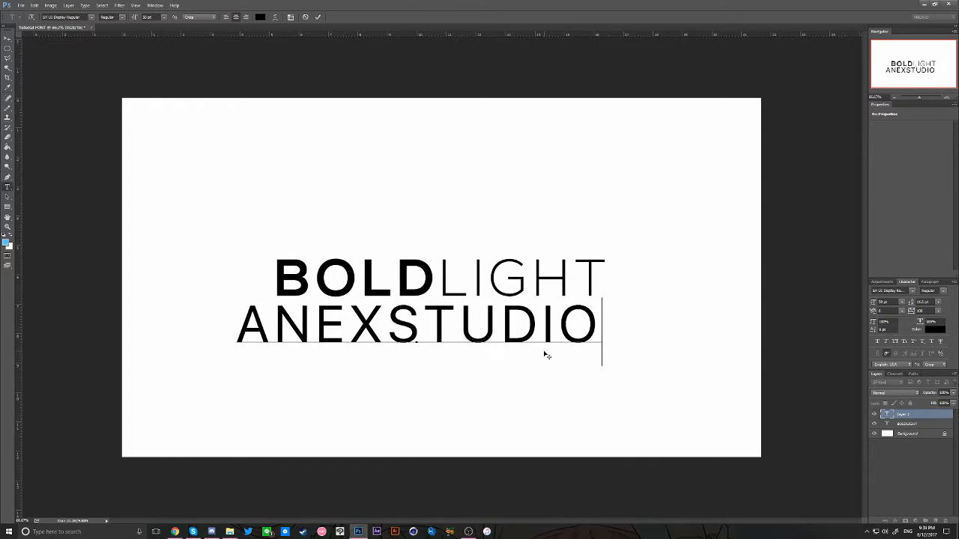
- Select the whole ANEXSTUDIO text and choose Nexa Bold Regular as its font
double_click(462, 325)
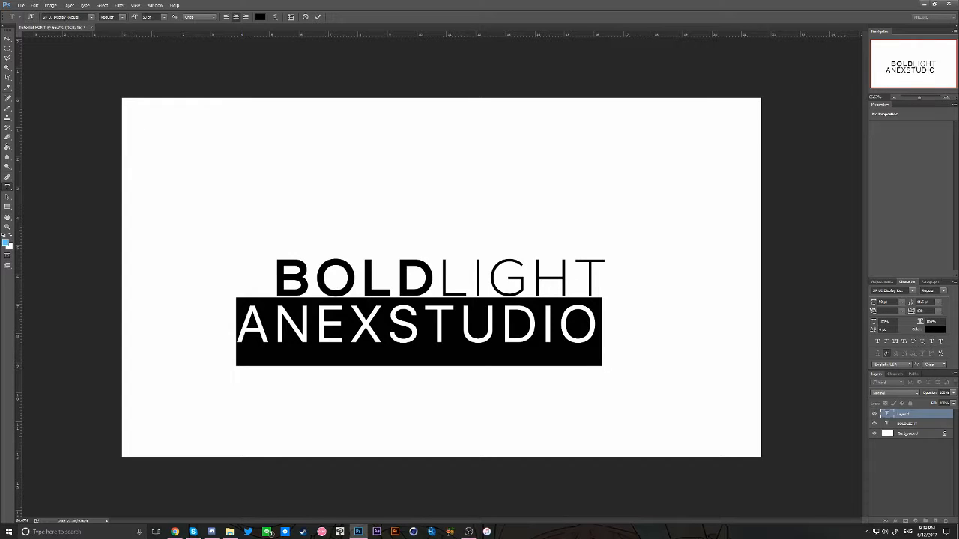
click(66, 17)
text(ANEX)
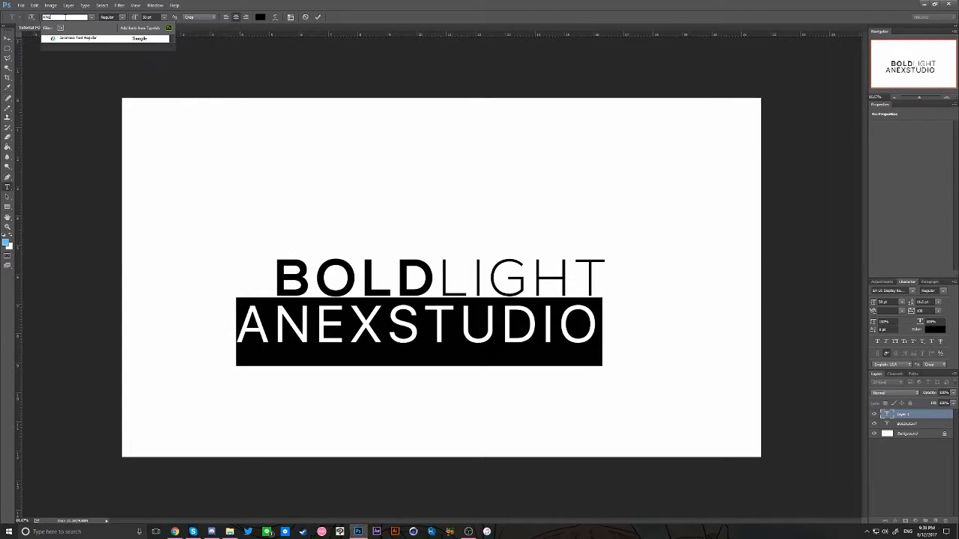
key(BackSpace)
key(BackSpace)
text(EX)
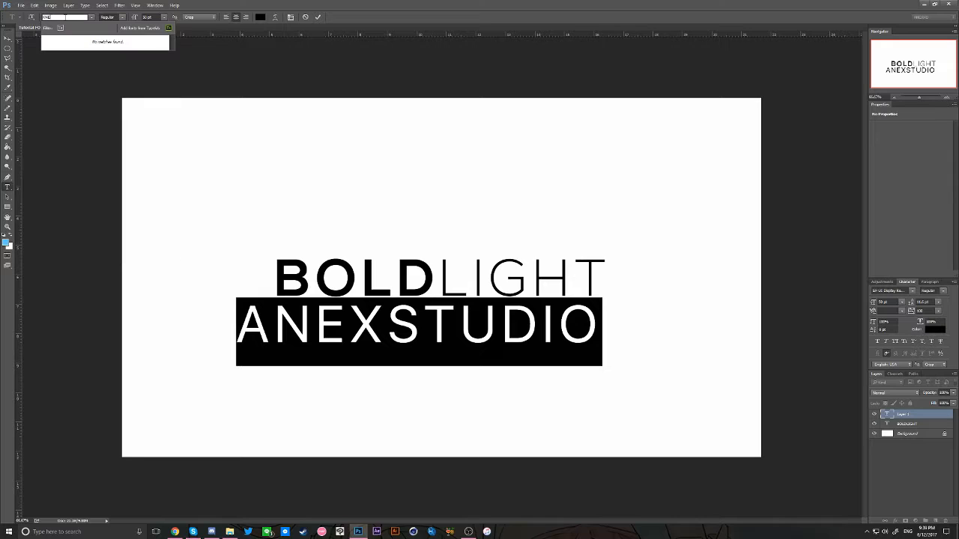
key(BackSpace)
key(BackSpace)
key(BackSpace)
key(BackSpace)
text(NEX)
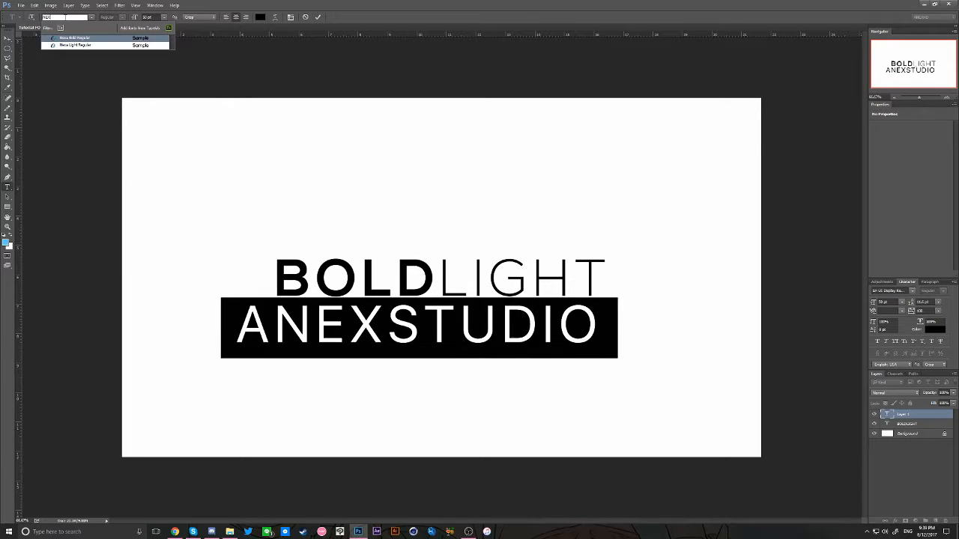
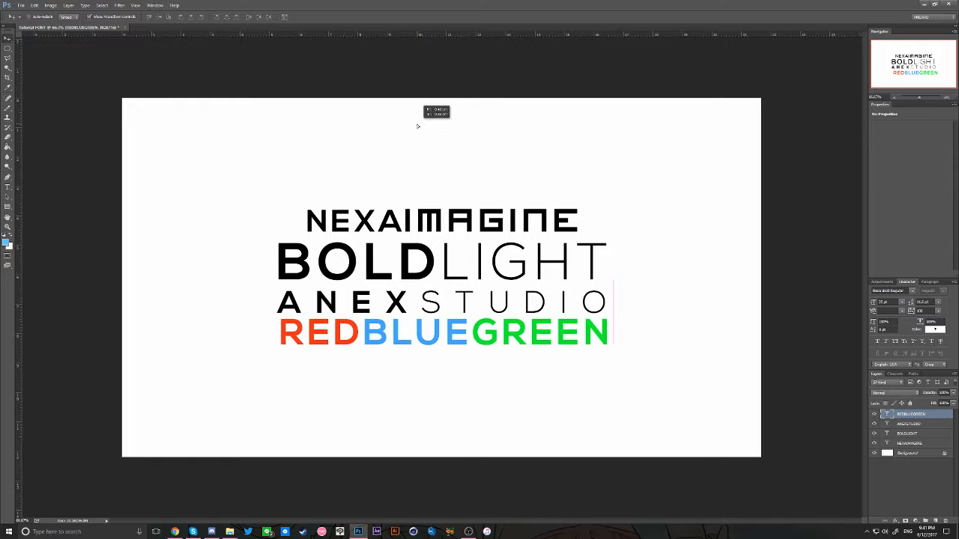
- Deselect the text layer, switch to Steam to examine the lettering in its library window, and close that window
click(918, 474)
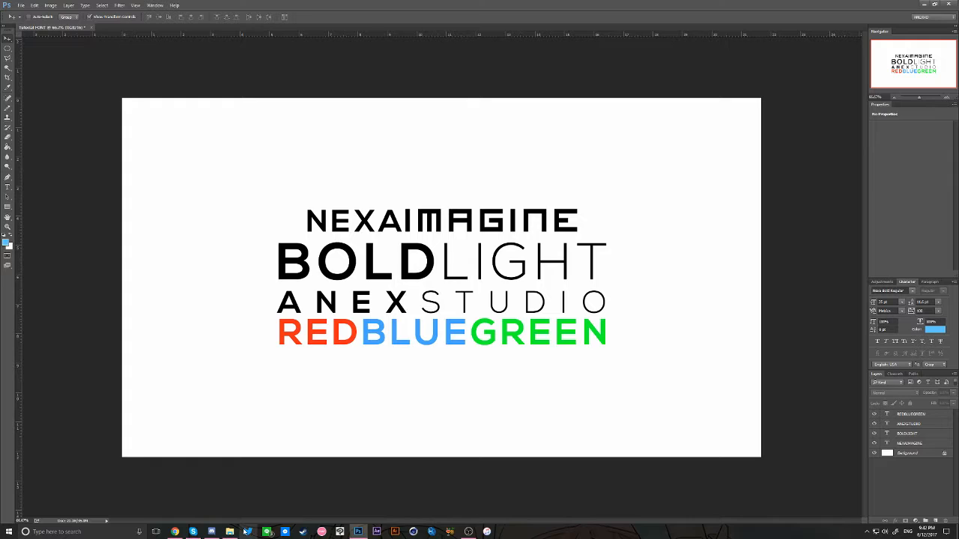
click(302, 532)
drag(365, 161, 484, 169)
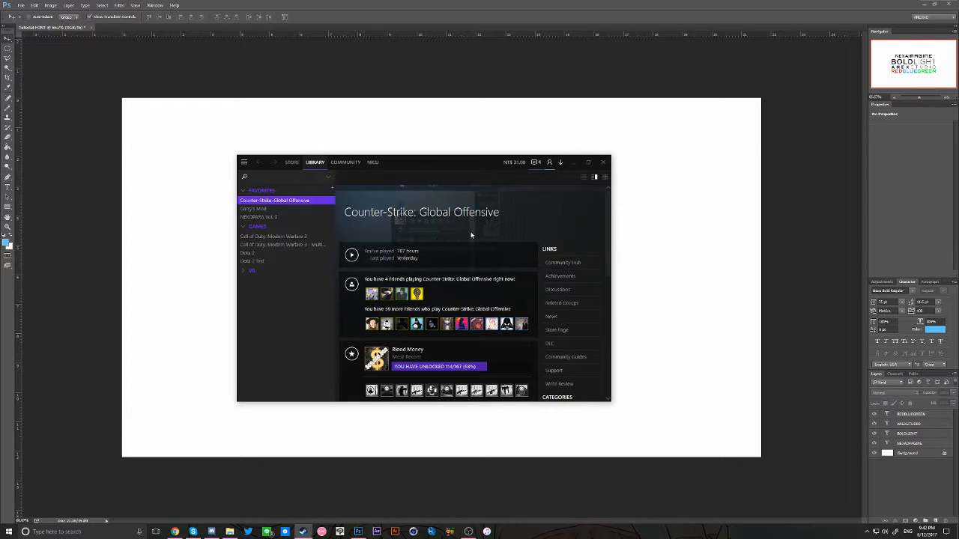
click(604, 168)
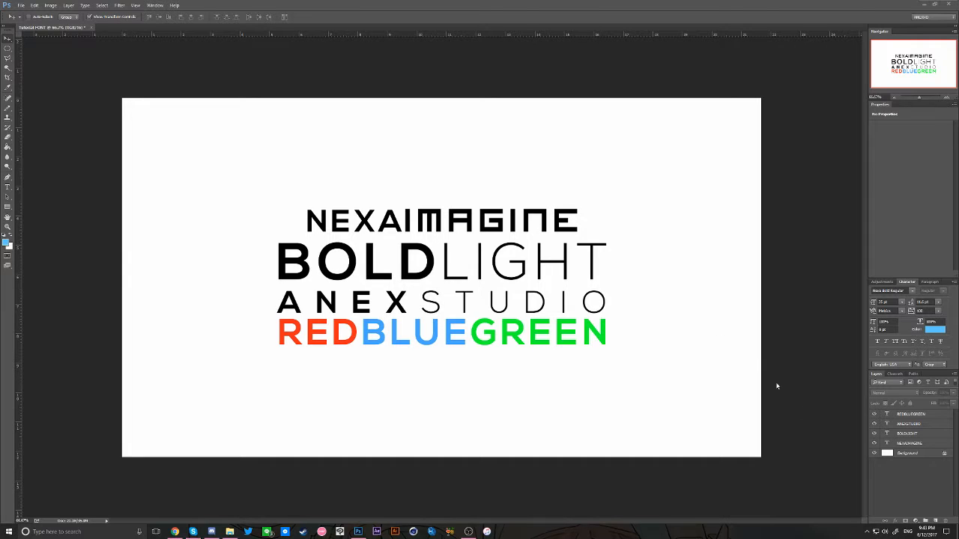
- Select the four text layers from NEXAIMAGINE to REDBLUEGREEN and move them together to the upper part of the canvas
click(909, 443)
shift+click(910, 414)
drag(529, 313, 527, 256)
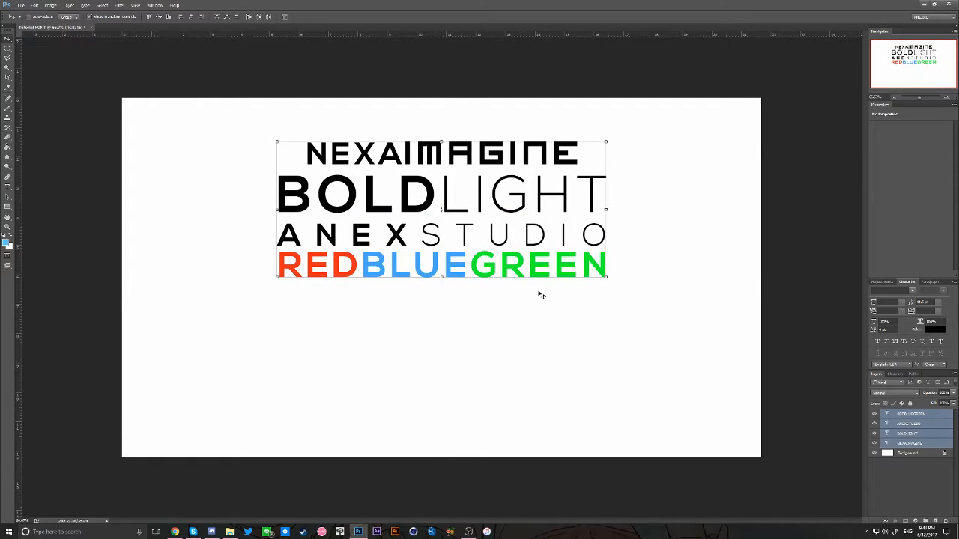
- Add a new text line reading "ANEXHD" below the REDBLUEGREEN line
key(t)
click(383, 341)
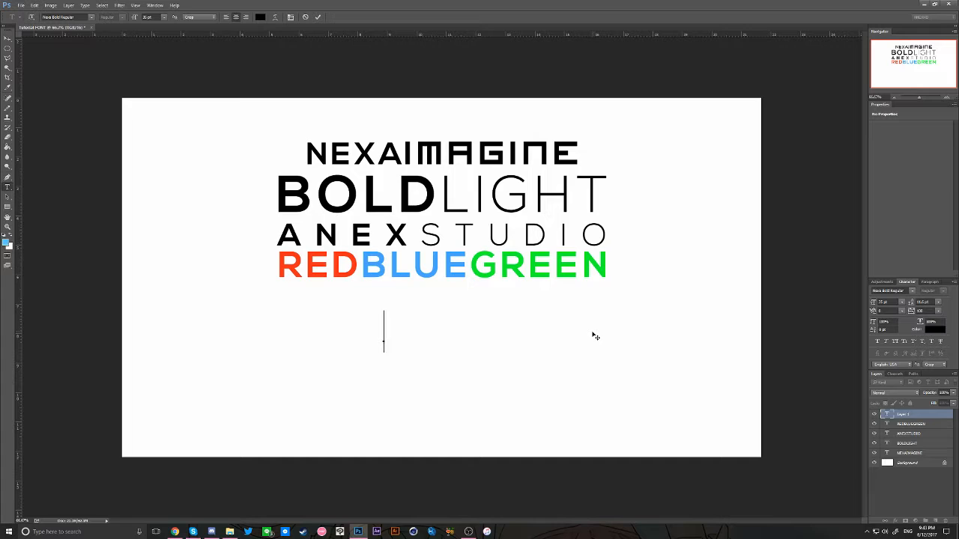
text(A)
key(BackSpace)
text(ANE)
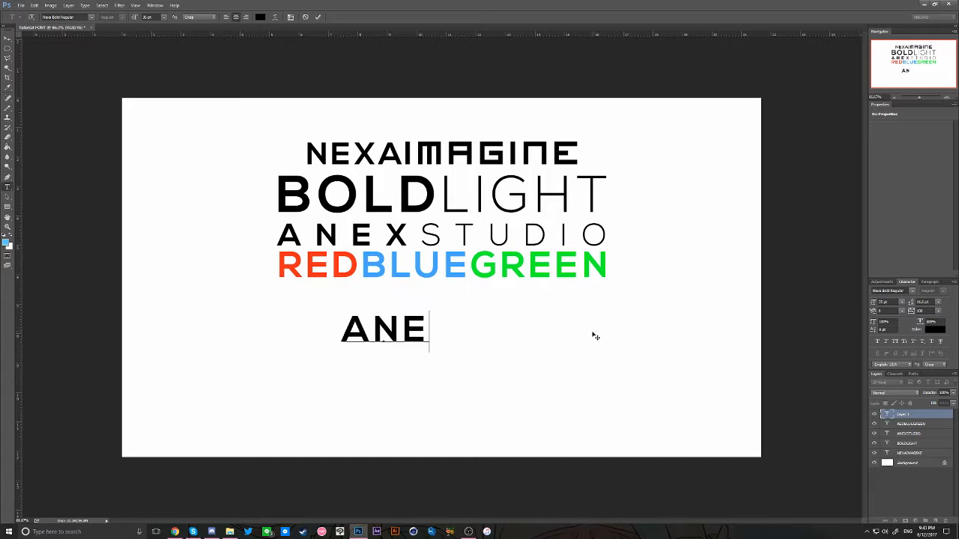
text(XHD)
- Select only the HD part of the ANEXHD text and set it in Nexa Light Regular
double_click(416, 333)
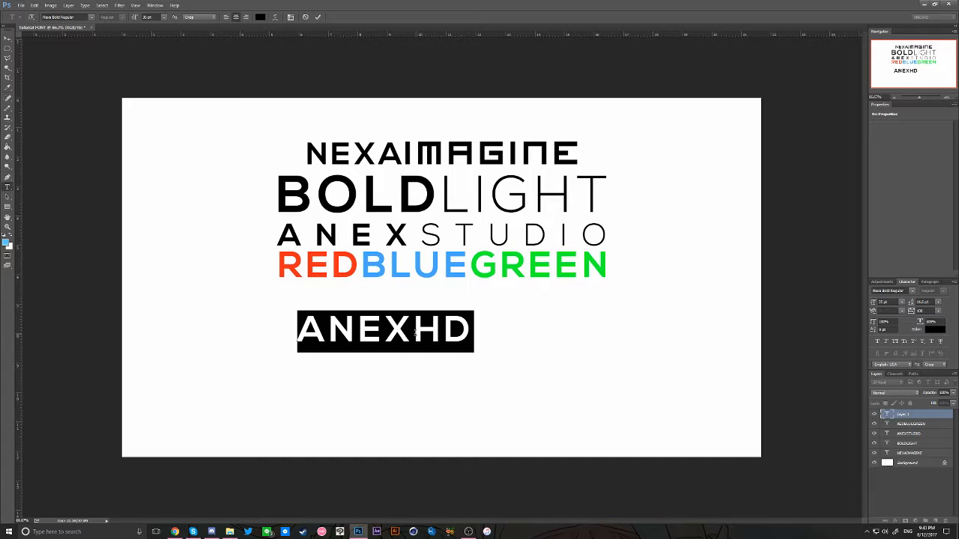
click(456, 335)
drag(415, 333, 469, 331)
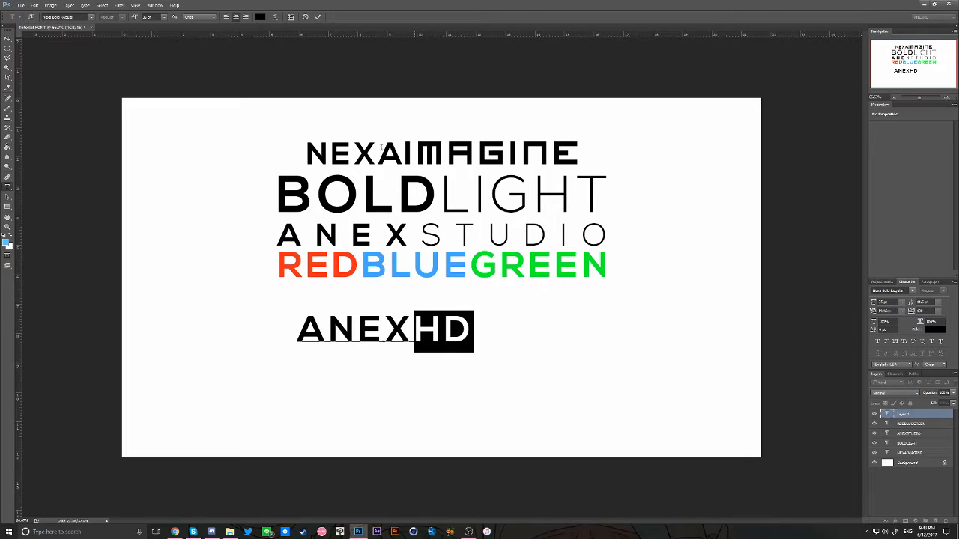
click(77, 17)
key(Down)
- Colour the HD letters light blue, commit the text and centre ANEXHD under the lines above
click(6, 242)
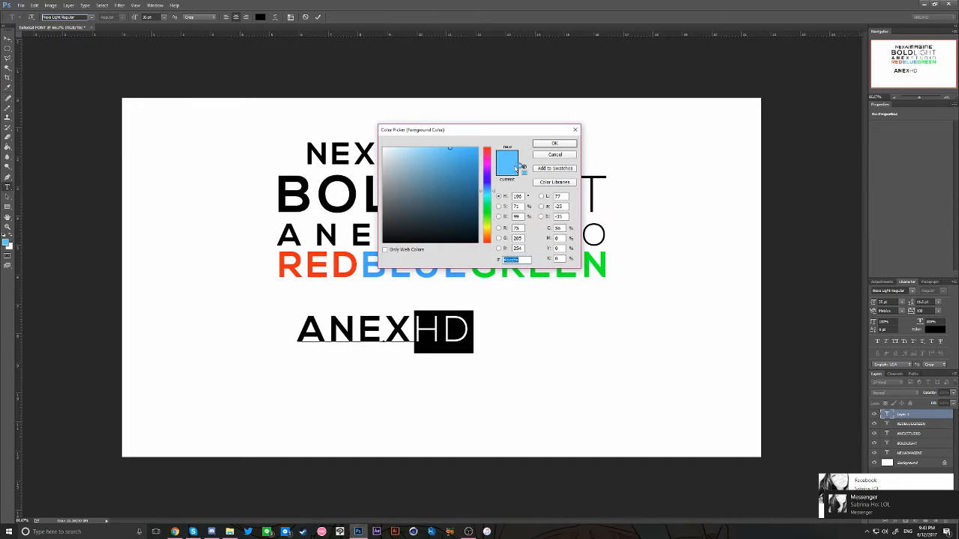
click(554, 143)
click(260, 16)
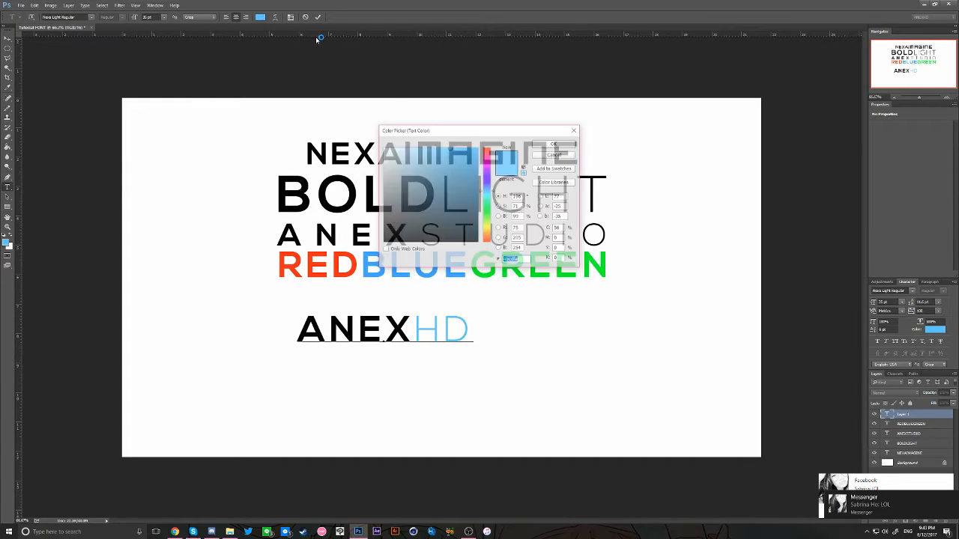
click(558, 146)
key(ctrl+Return)
drag(578, 278, 636, 274)
key(t)
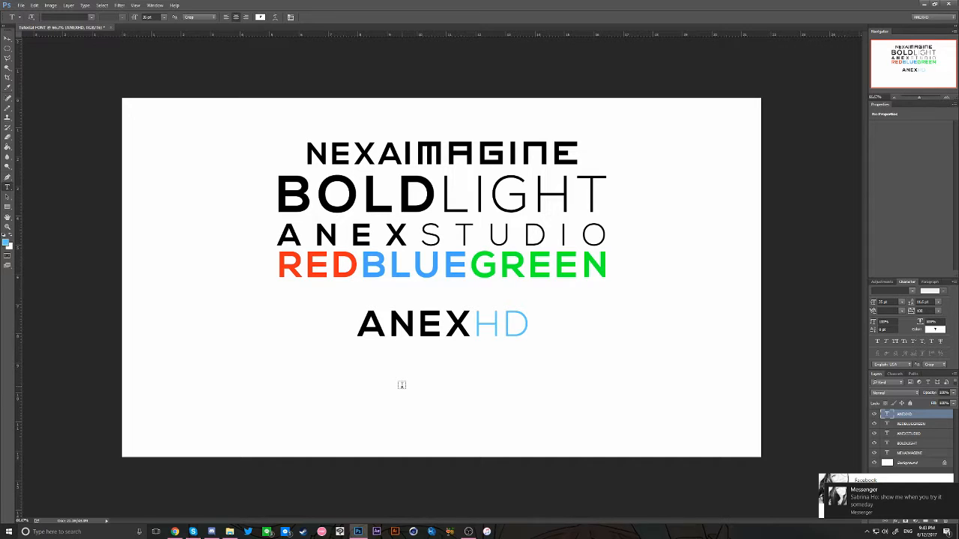
click(401, 385)
text(wwww)
key(BackSpace)
key(BackSpace)
key(BackSpace)
key(BackSpace)
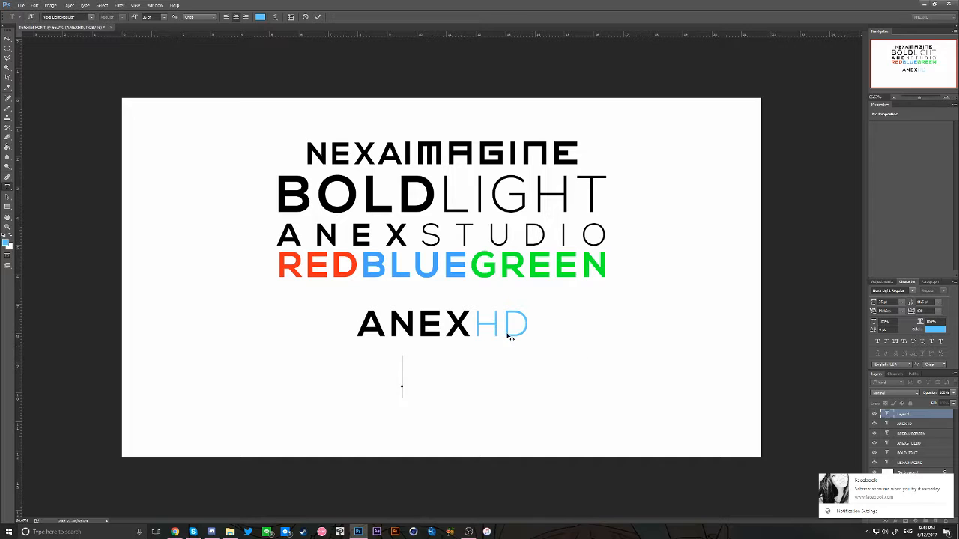
text(WWW)
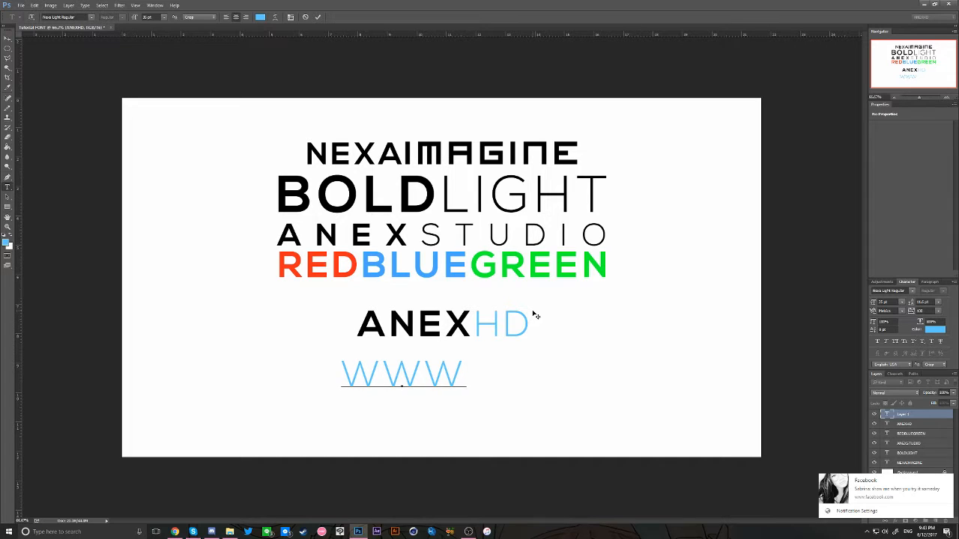
text(.ANEXHD.COM)
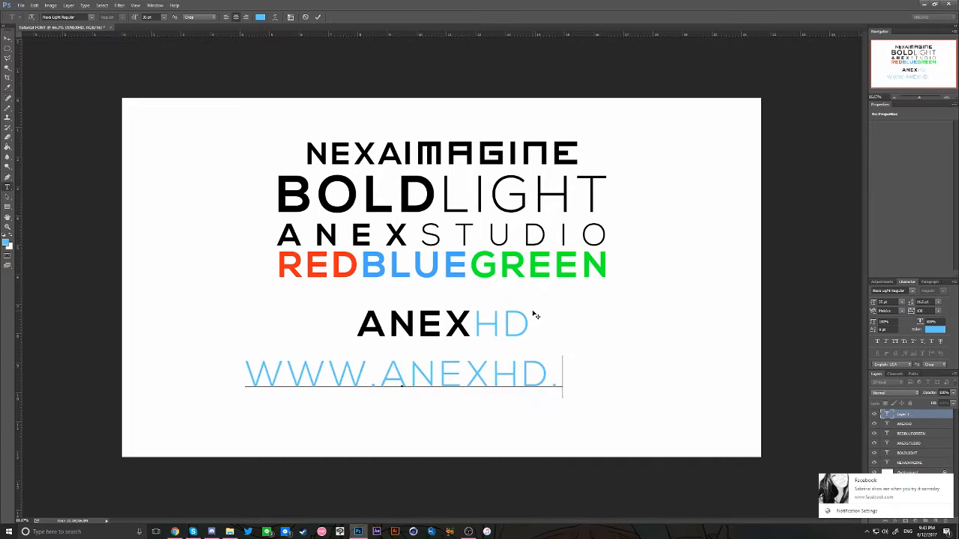
triple_click(474, 365)
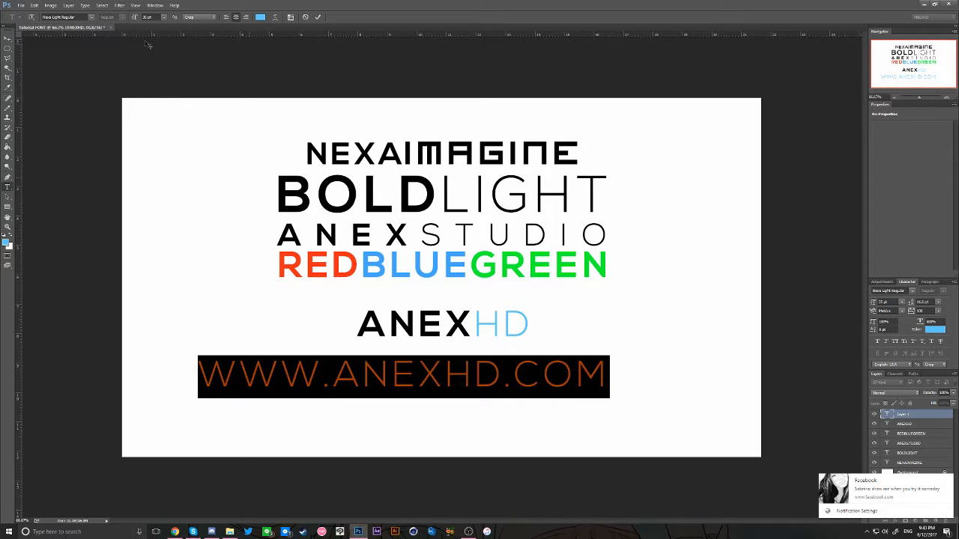
click(260, 17)
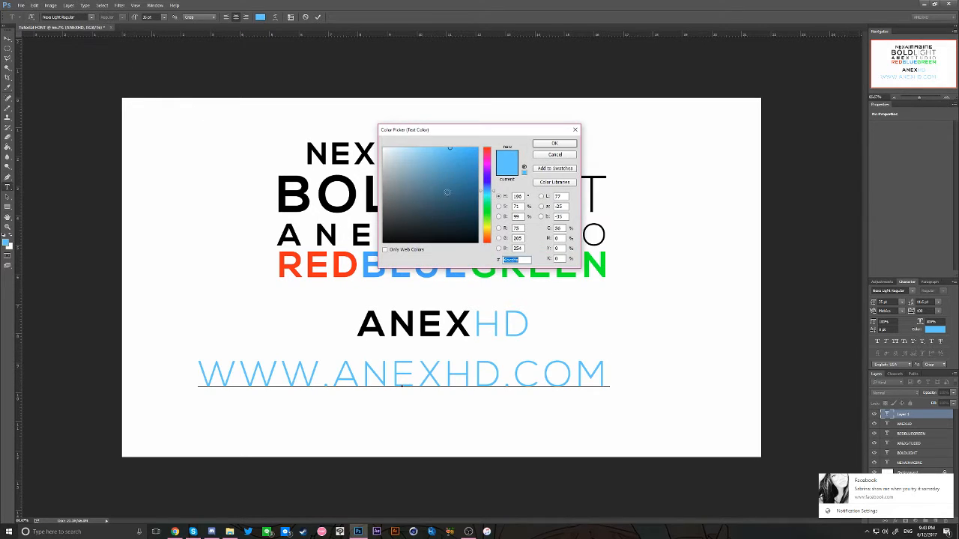
key(Return)
key(BackSpace)
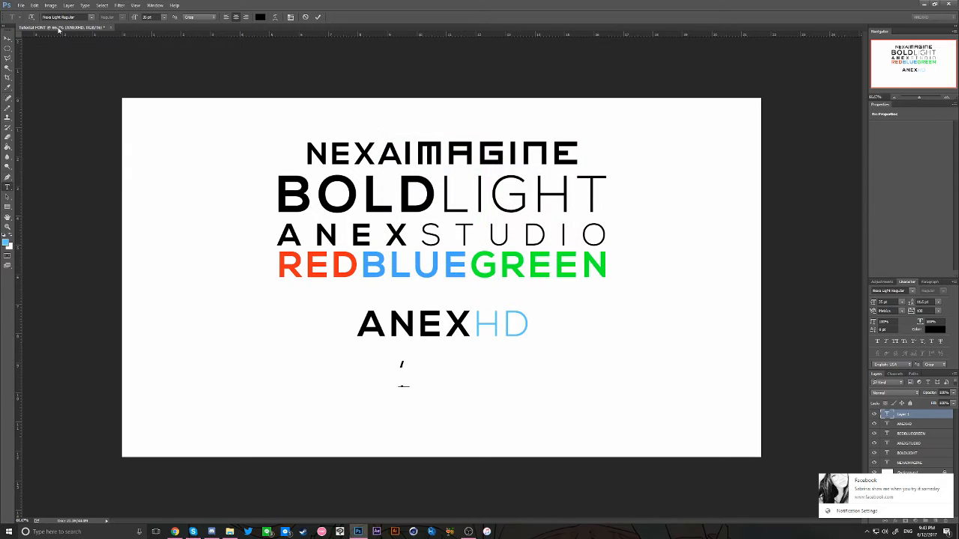
click(148, 17)
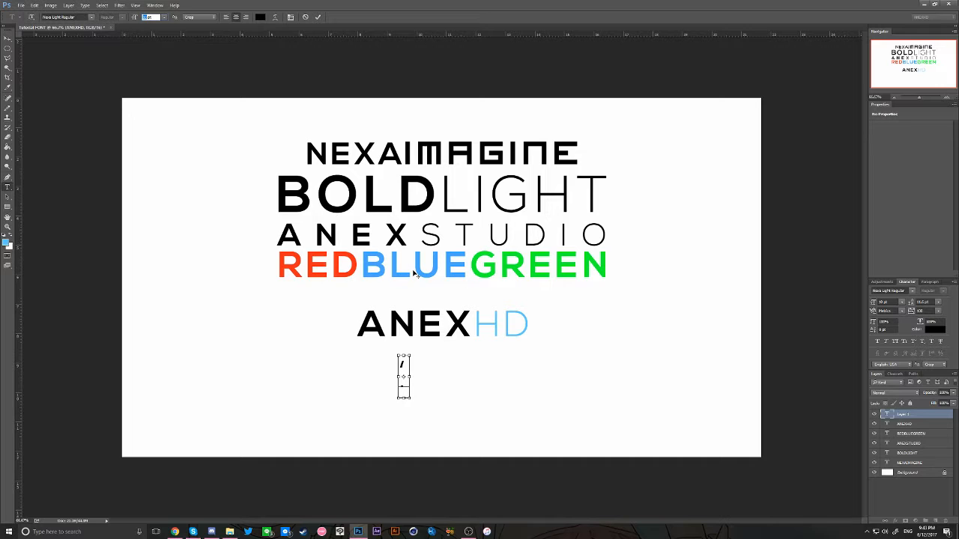
click(909, 416)
key(Delete)
click(424, 414)
text(www)
key(BackSpace)
key(BackSpace)
key(BackSpace)
text(www)
key(BackSpace)
key(BackSpace)
key(BackSpace)
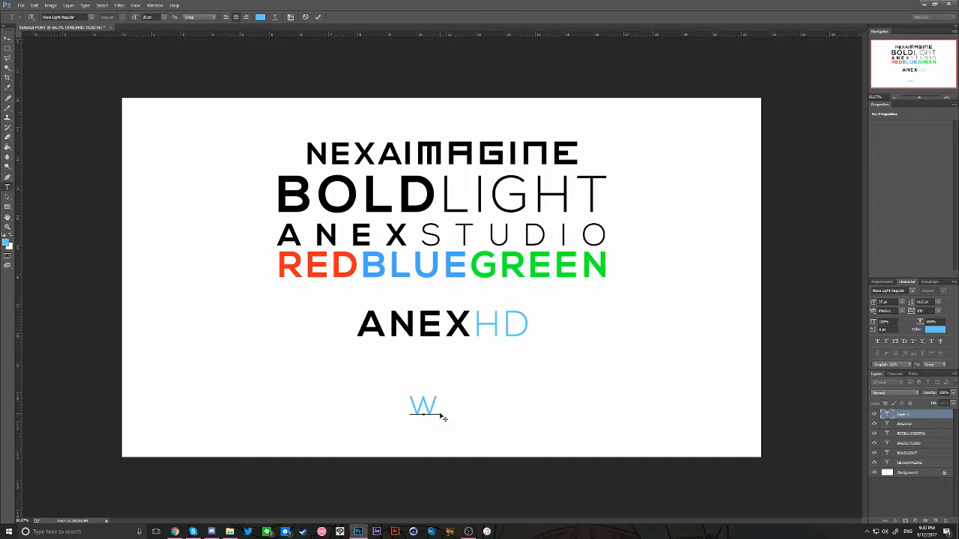
text(www.anexh)
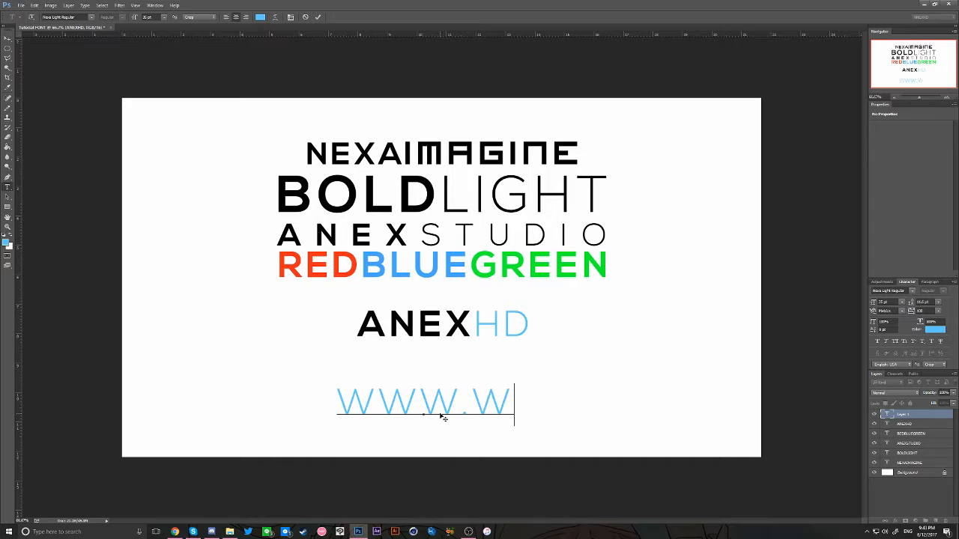
text(d.co)
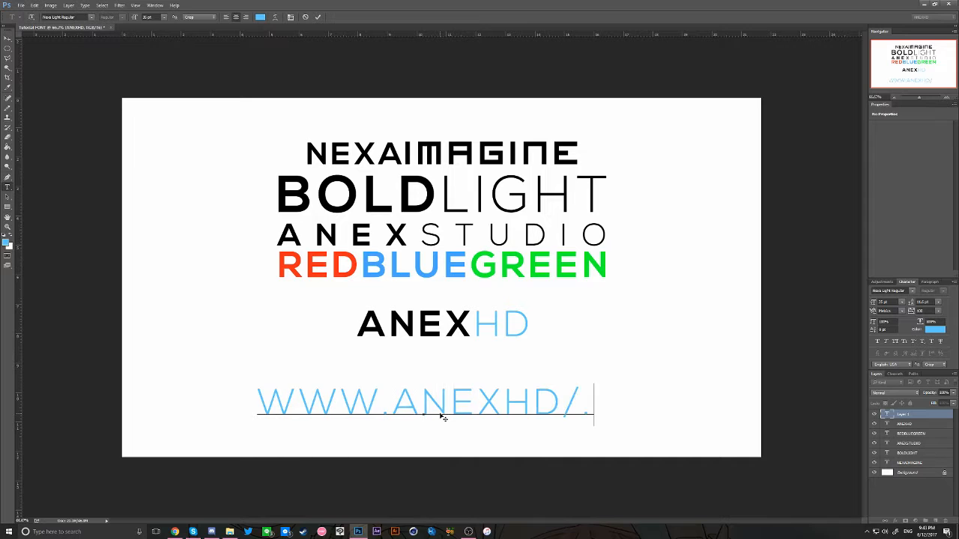
text(m)
triple_click(443, 405)
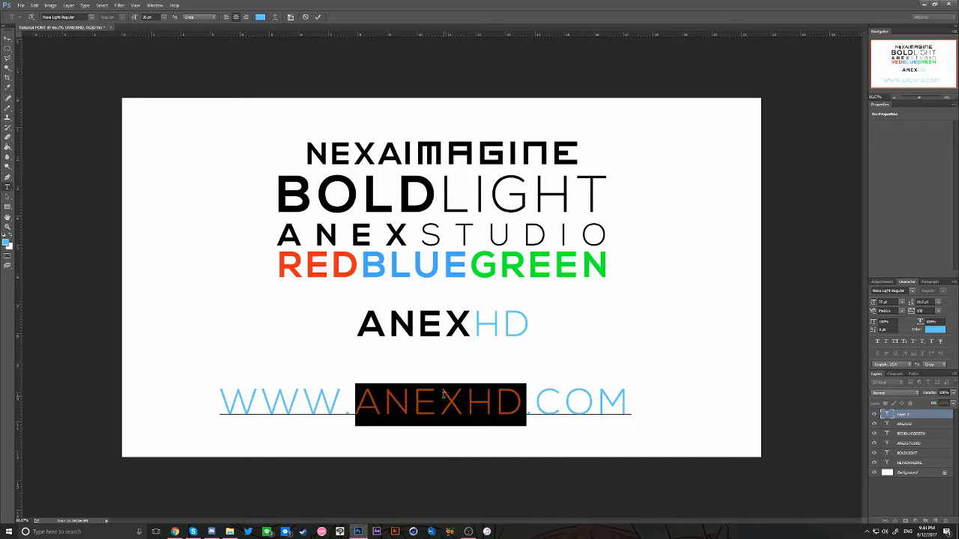
click(260, 17)
click(383, 242)
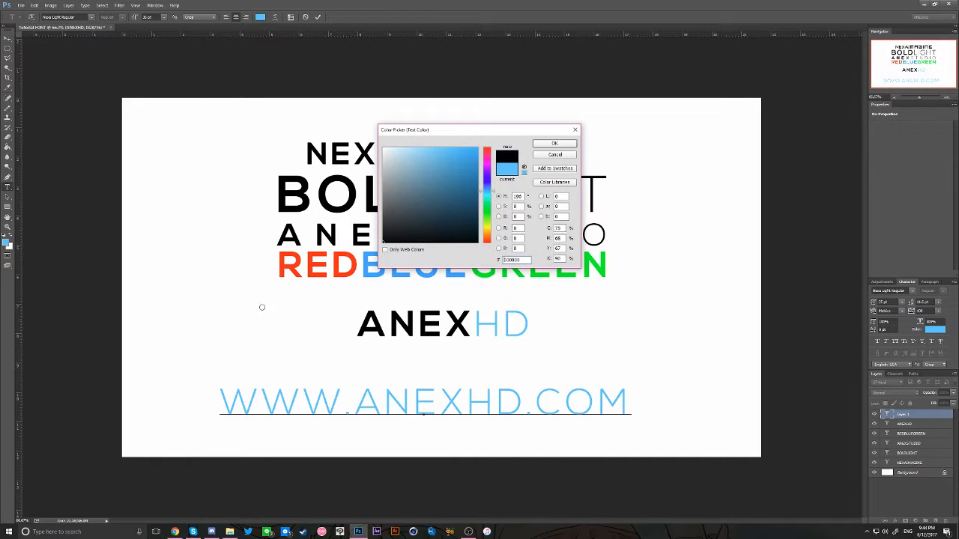
key(Return)
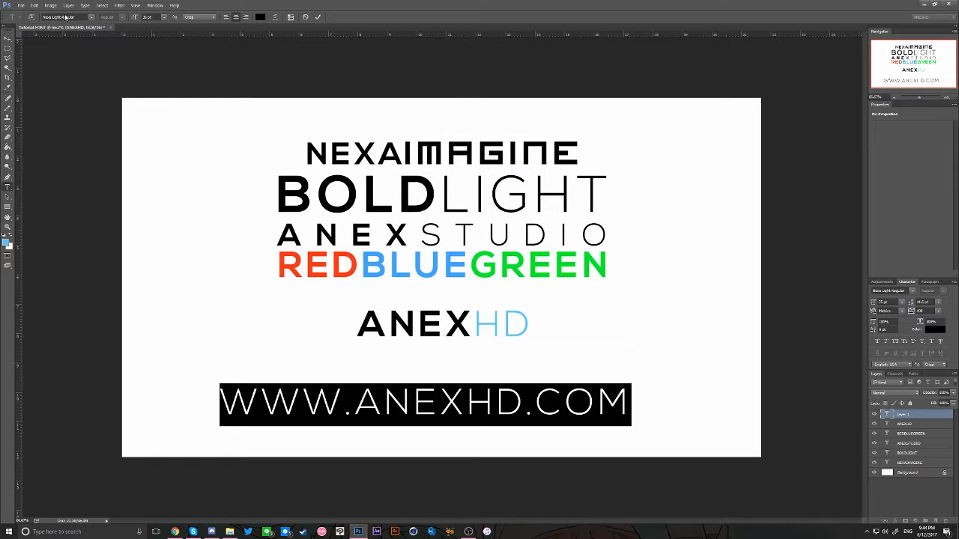
- Set the web address text size to 7 pt and move the line directly beneath ANEXHD, centred
drag(148, 17, 109, 22)
text(15)
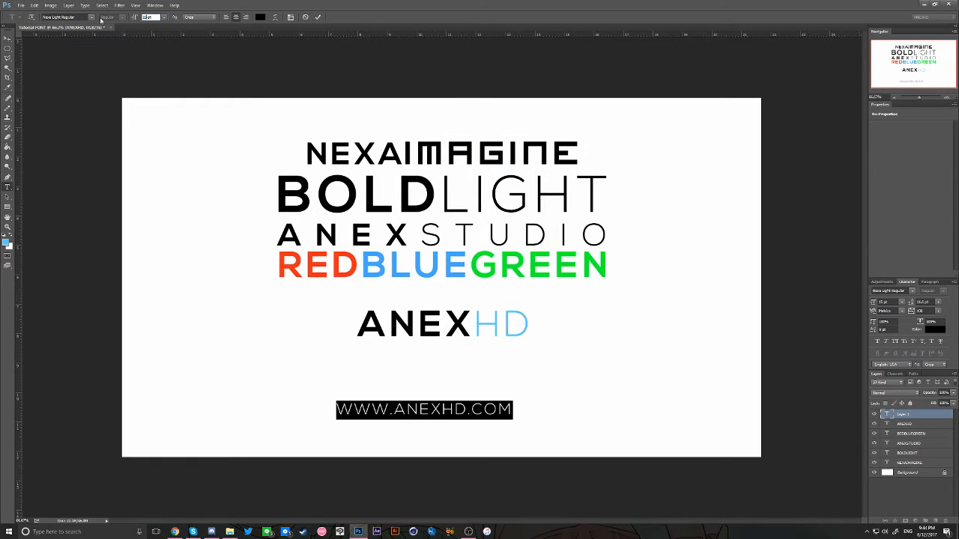
key(Return)
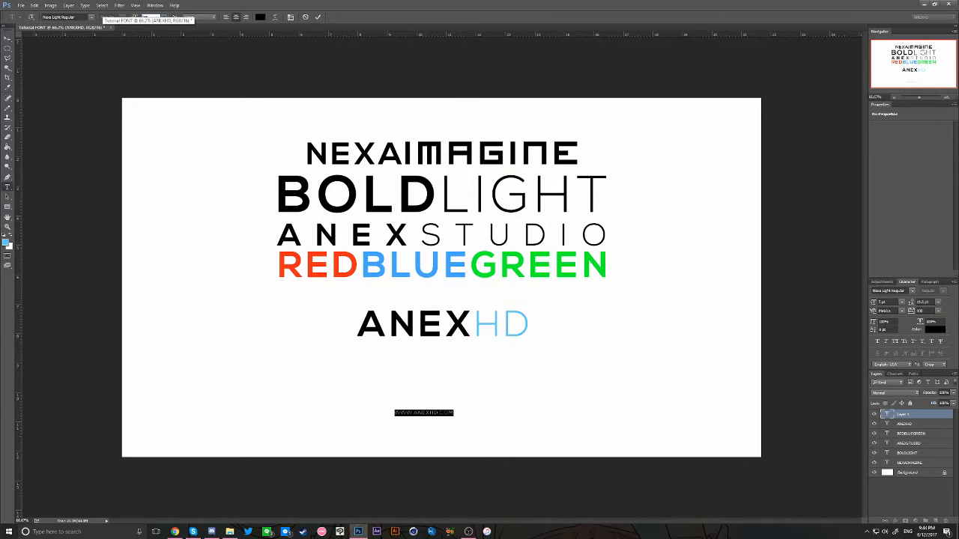
click(7, 38)
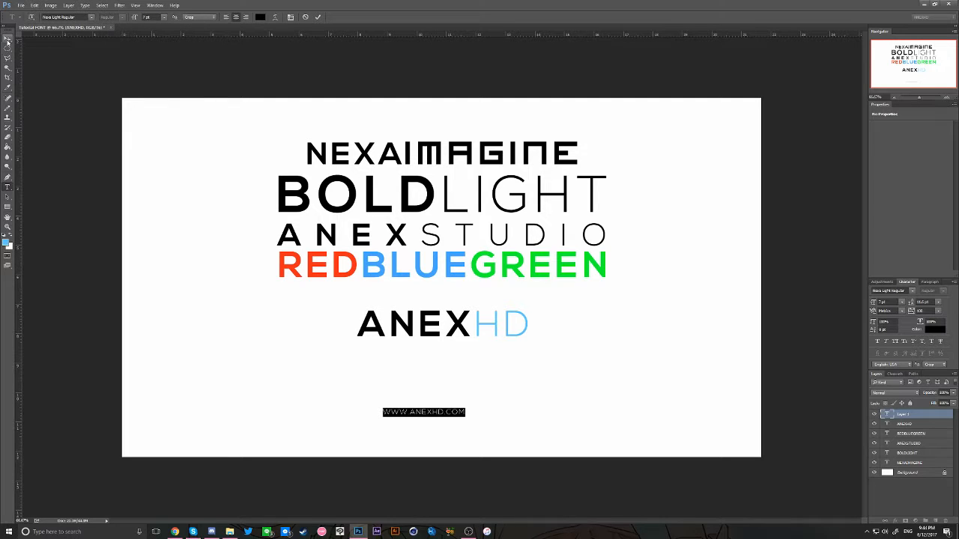
drag(582, 368, 612, 308)
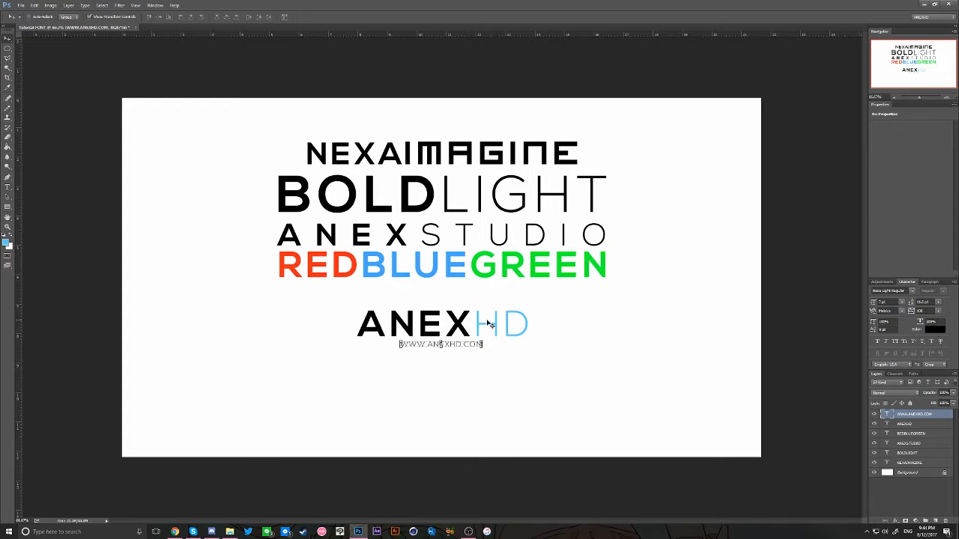
- Set the tracking of the web address text to 1050 so it spans the ANEXHD width, and deselect its layer
key(t)
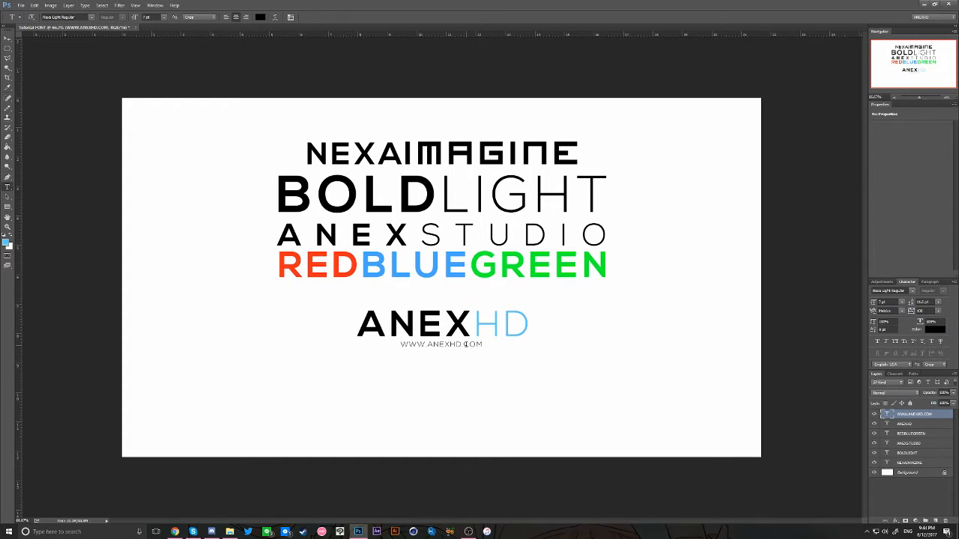
triple_click(466, 344)
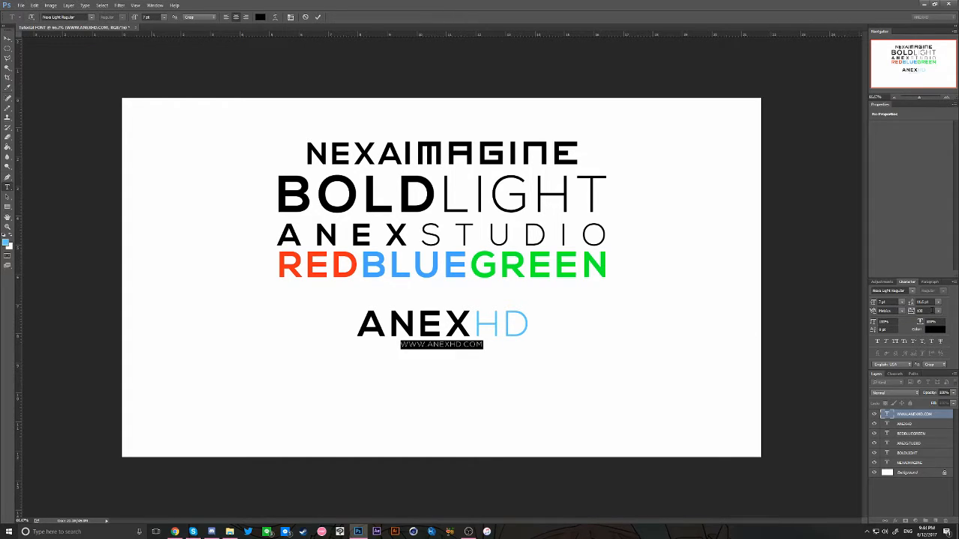
click(931, 310)
text(500)
key(BackSpace)
key(BackSpace)
text(000)
key(BackSpace)
key(BackSpace)
key(BackSpace)
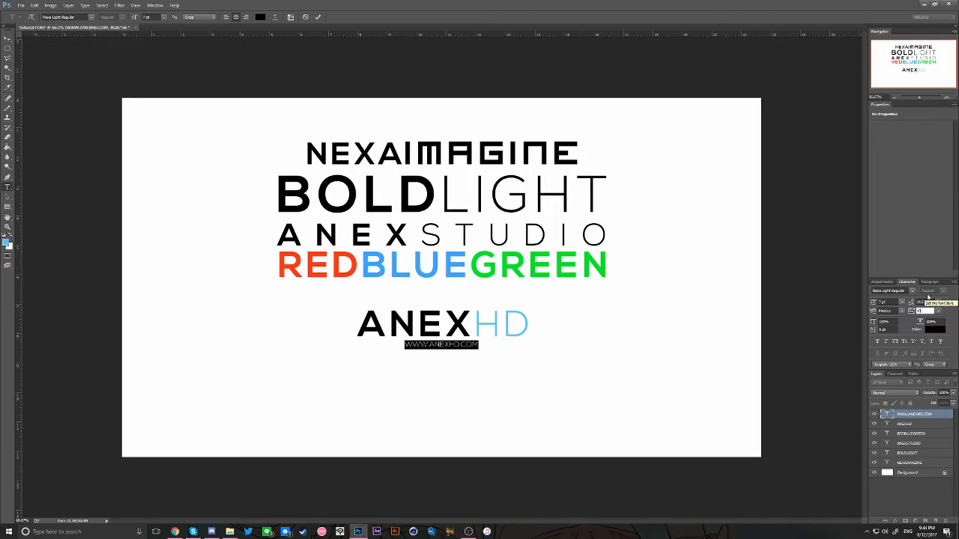
text(110)
key(BackSpace)
key(BackSpace)
key(BackSpace)
text(050)
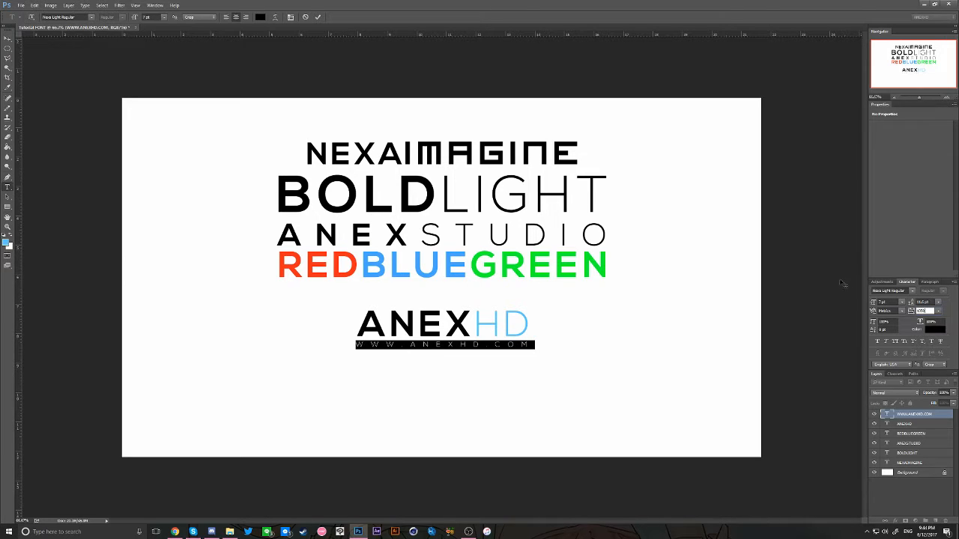
click(7, 38)
click(830, 447)
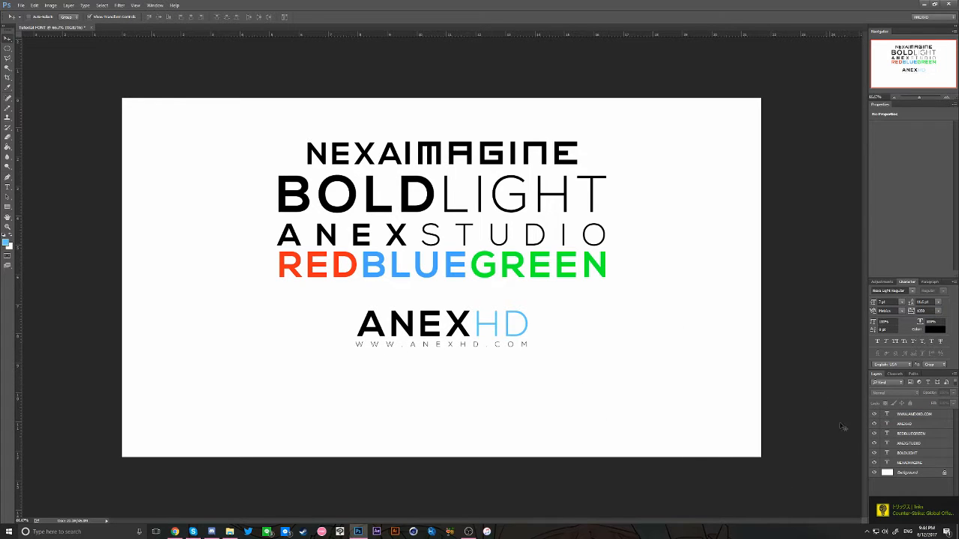
- Hide the four sample text layers and move ANEXHD together with its web address to the centre of the canvas
drag(875, 435, 878, 463)
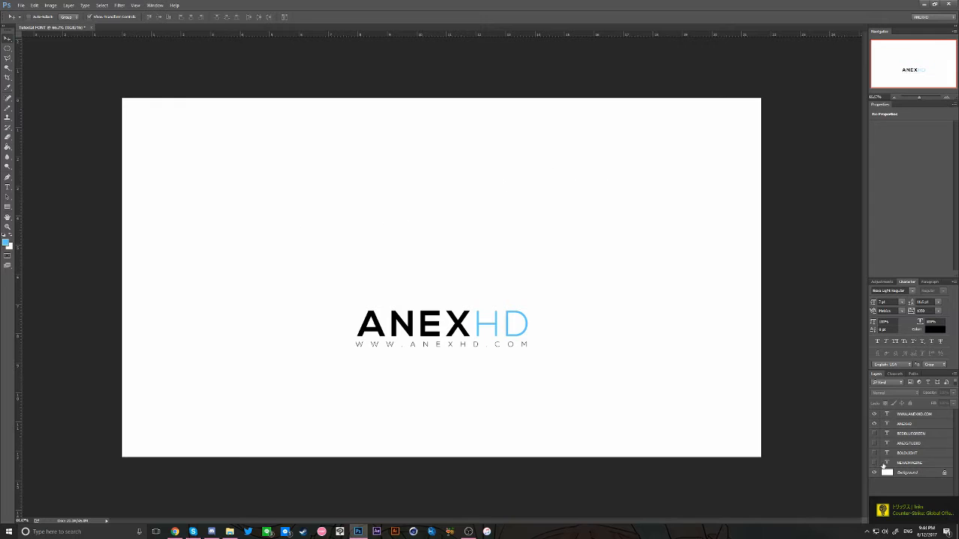
click(909, 425)
shift+click(907, 416)
drag(493, 342, 491, 290)
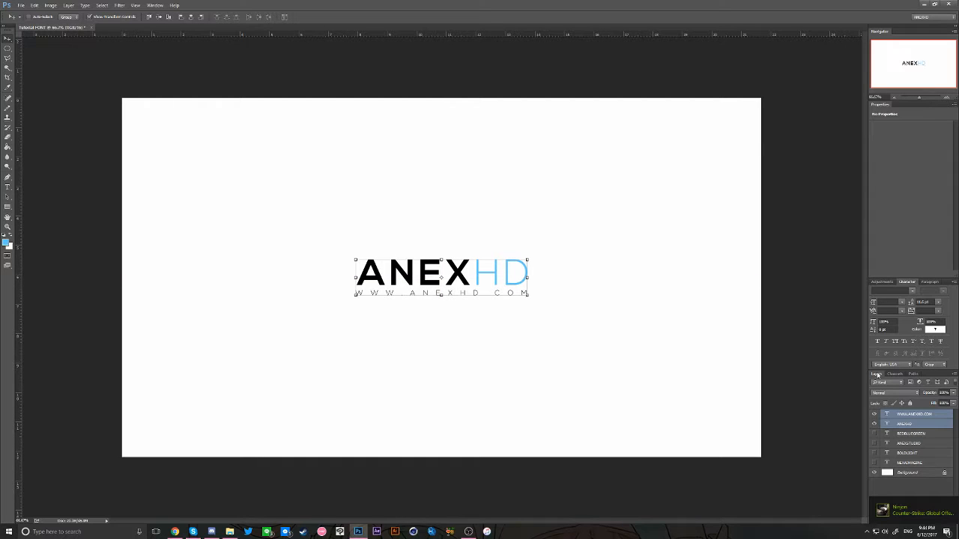
click(890, 486)
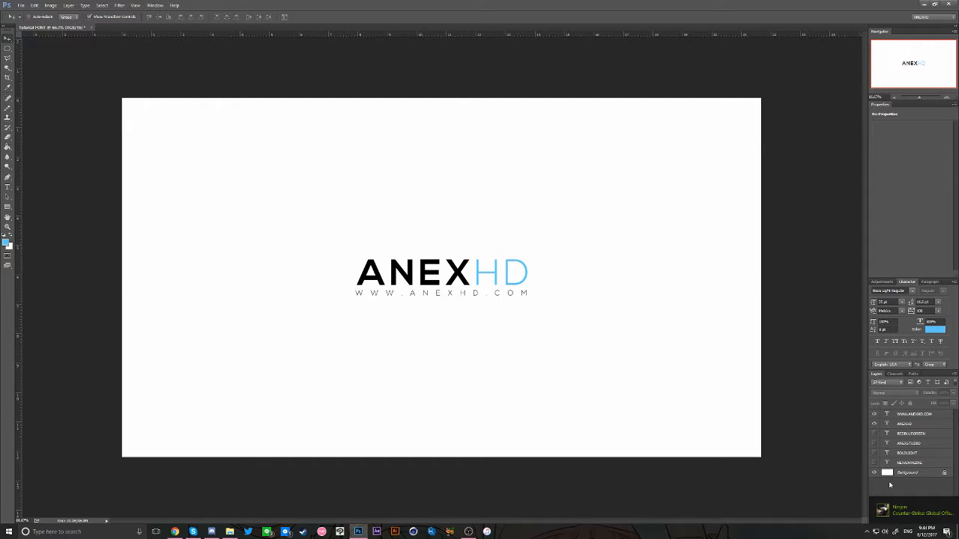
- Unlock the background layer and apply a linear black-to-white Gradient Overlay at 10% opacity
click(944, 474)
double_click(932, 475)
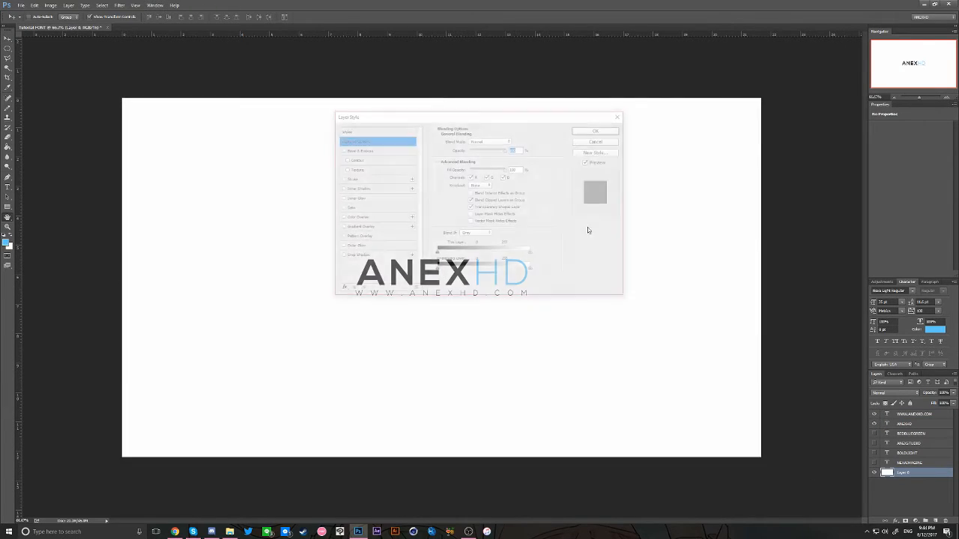
click(356, 227)
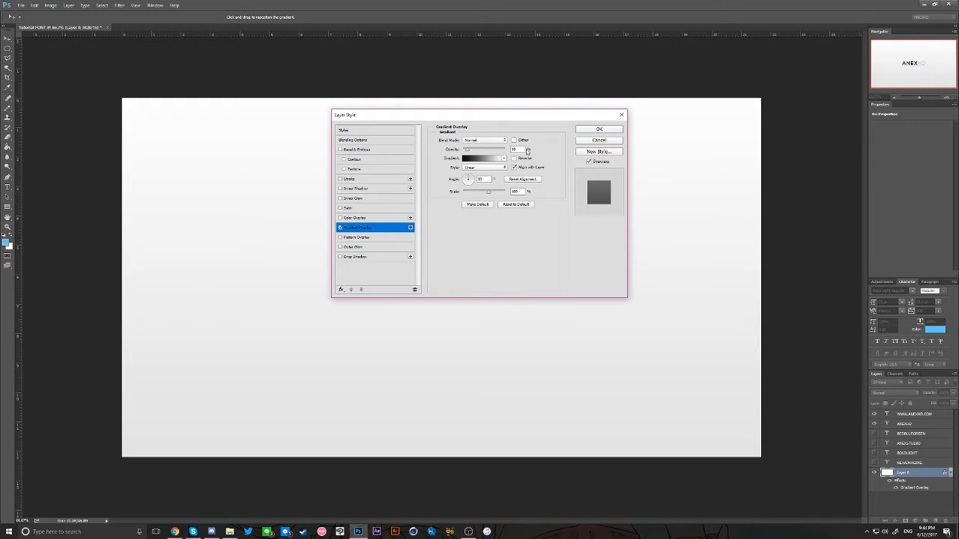
click(584, 129)
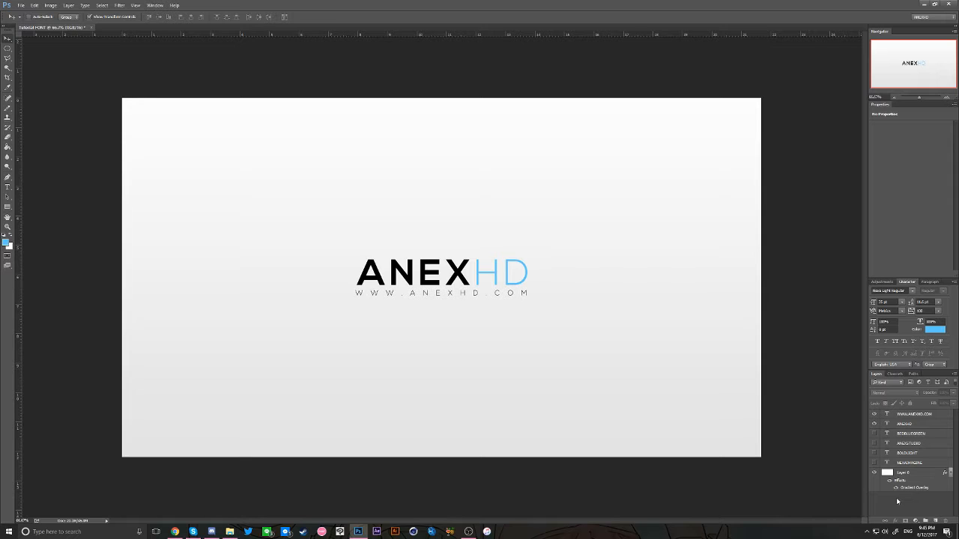
- Replace the ANEXHD title text with "APPLE"
key(t)
click(462, 271)
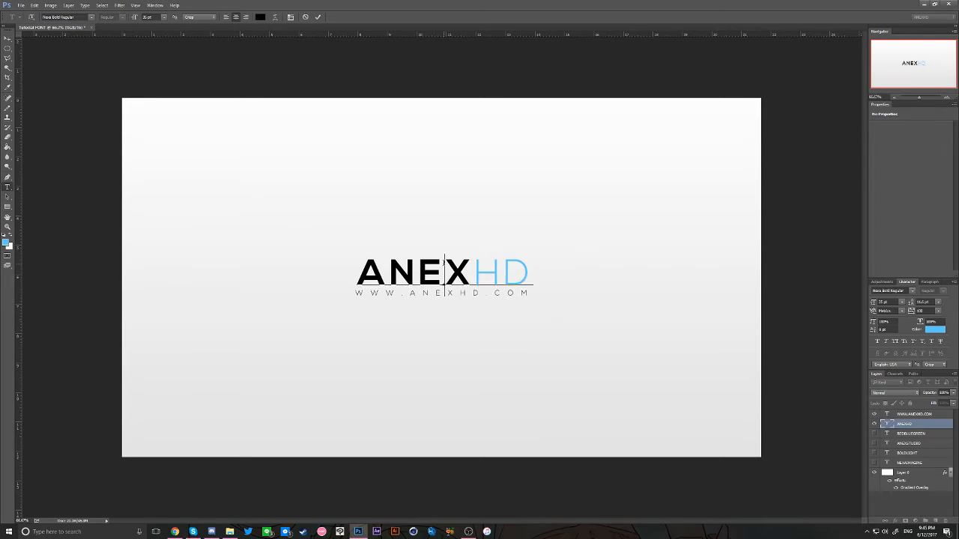
double_click(443, 264)
text(APPLE)
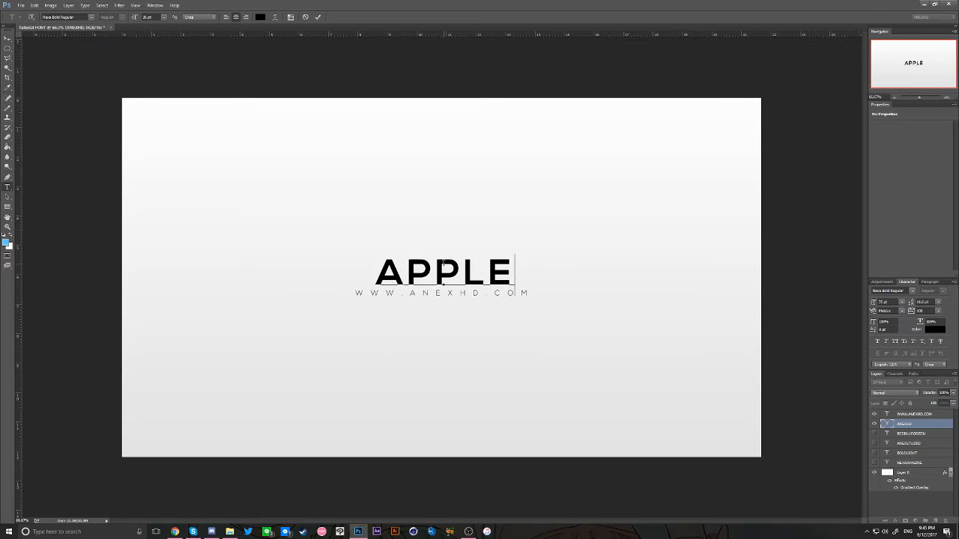
- Set the APPLE title in SF UI Display Semibold, commit it, and select the whole web address line below
key(ctrl+a)
click(82, 16)
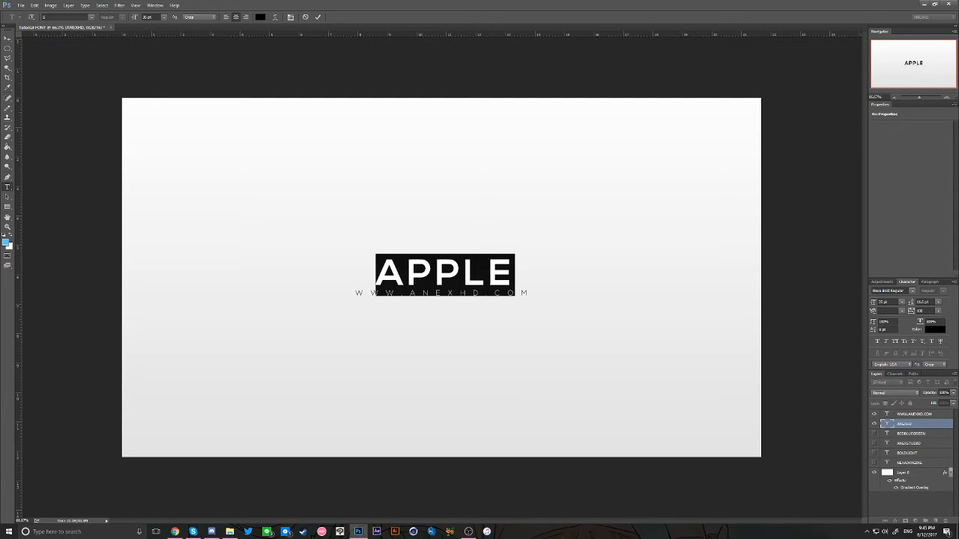
text(sf)
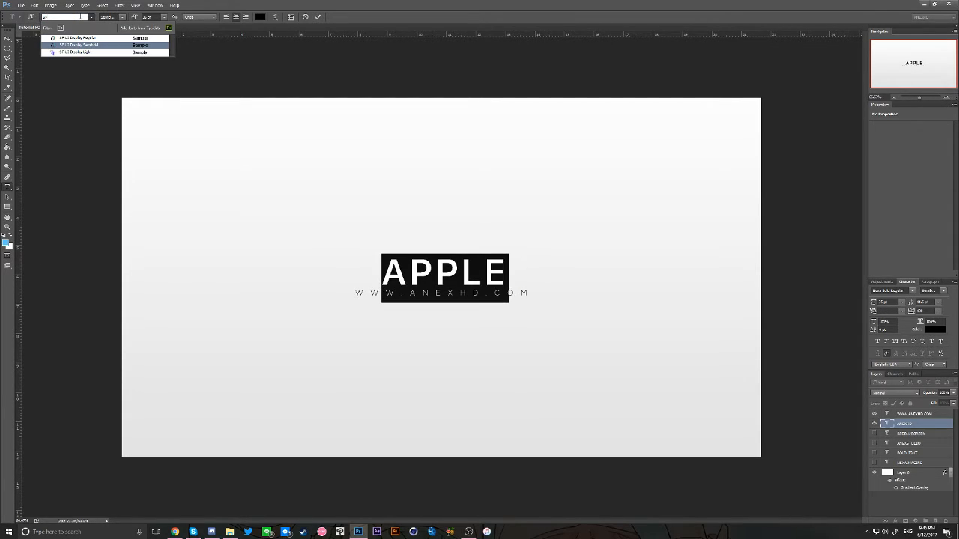
key(Return)
click(822, 405)
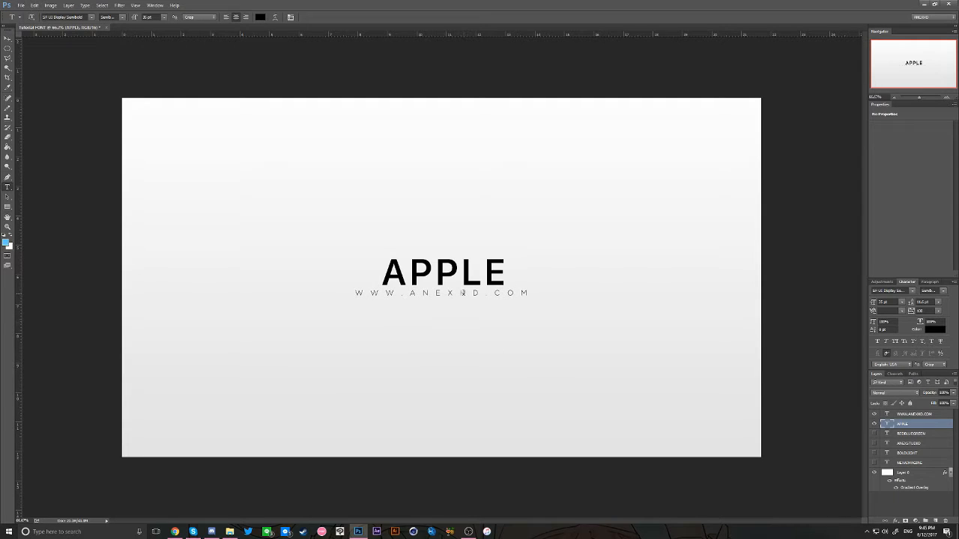
triple_click(463, 293)
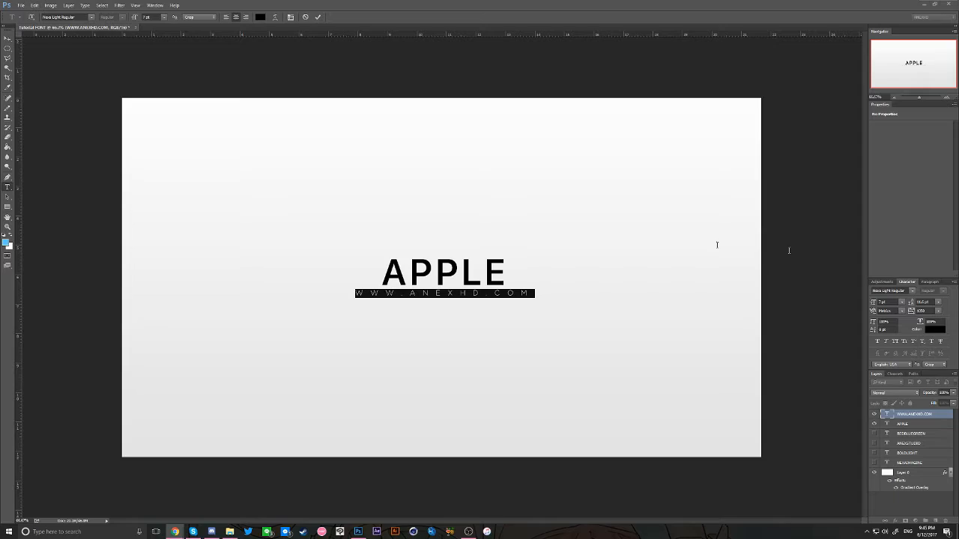
- Switch to Chrome and search Google for "apple" to check the company's web address
click(174, 532)
click(363, 15)
text(AA)
key(BackSpace)
key(BackSpace)
text(appl)
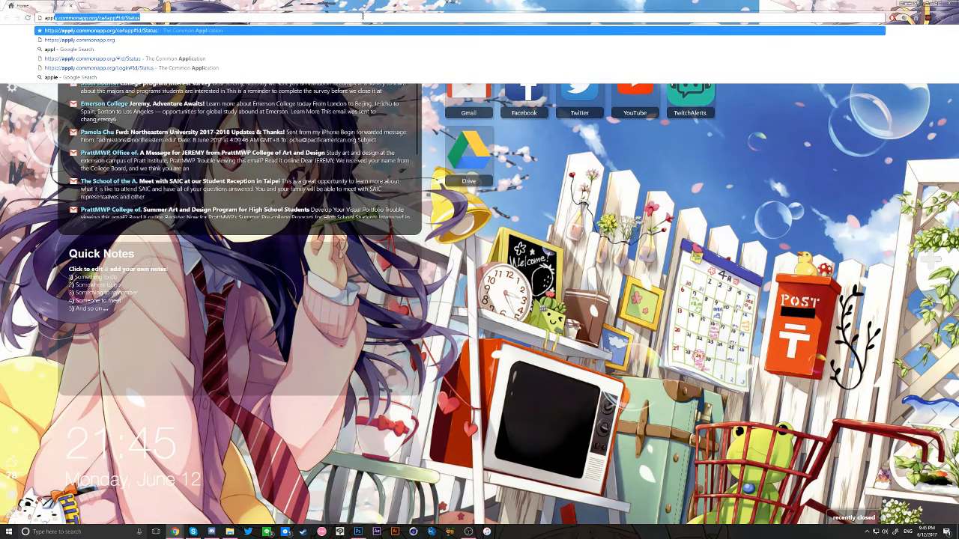
text(e)
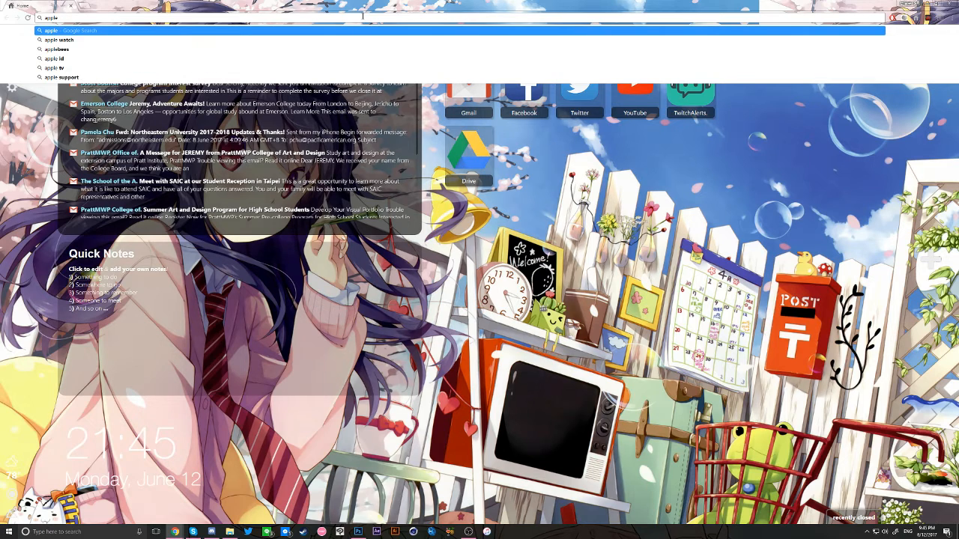
key(Return)
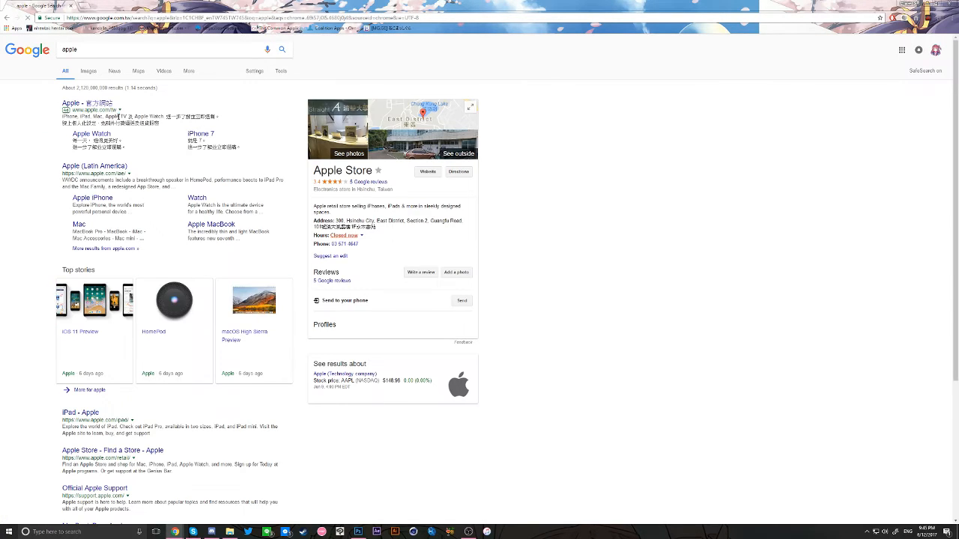
key(alt+Tab)
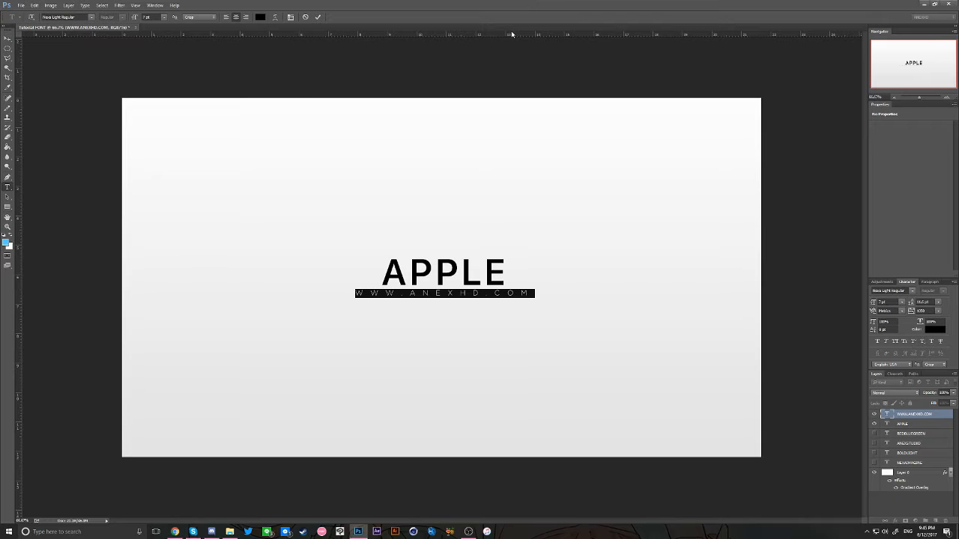
text(www.apple.)
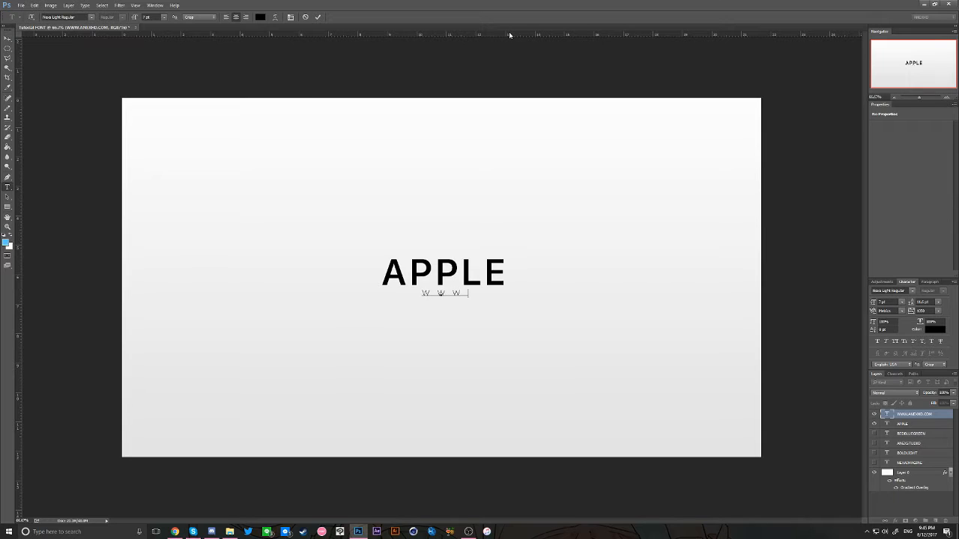
text(com)
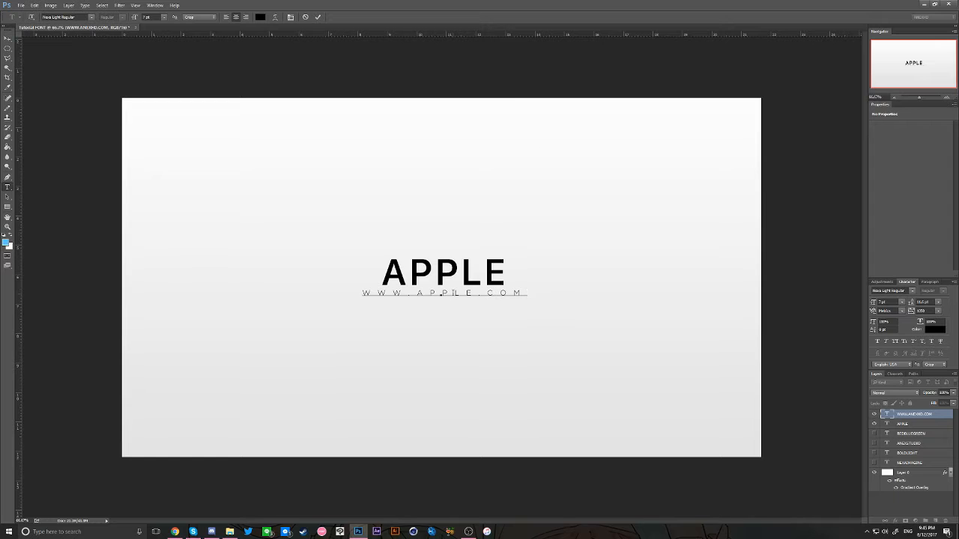
key(ctrl+a)
click(68, 16)
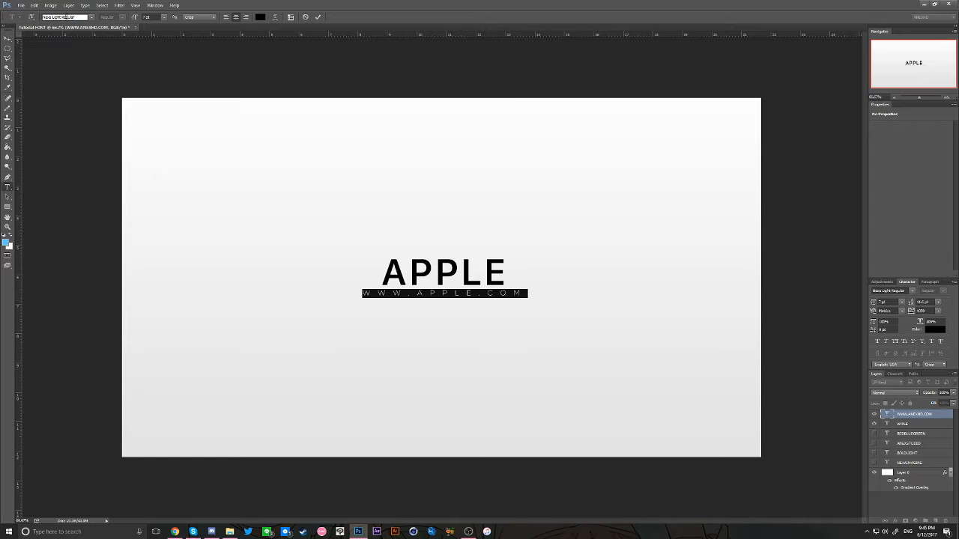
text(sf)
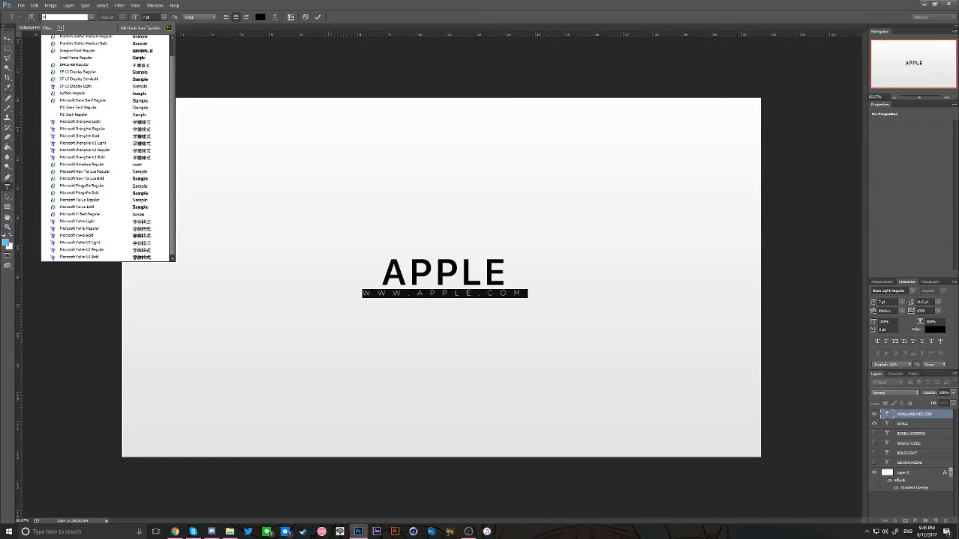
key(Down)
key(Down)
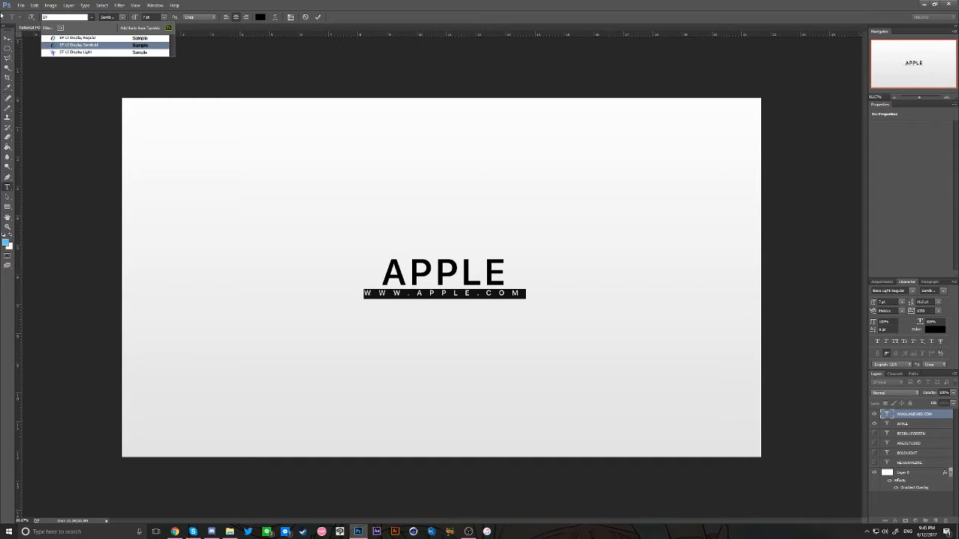
key(Return)
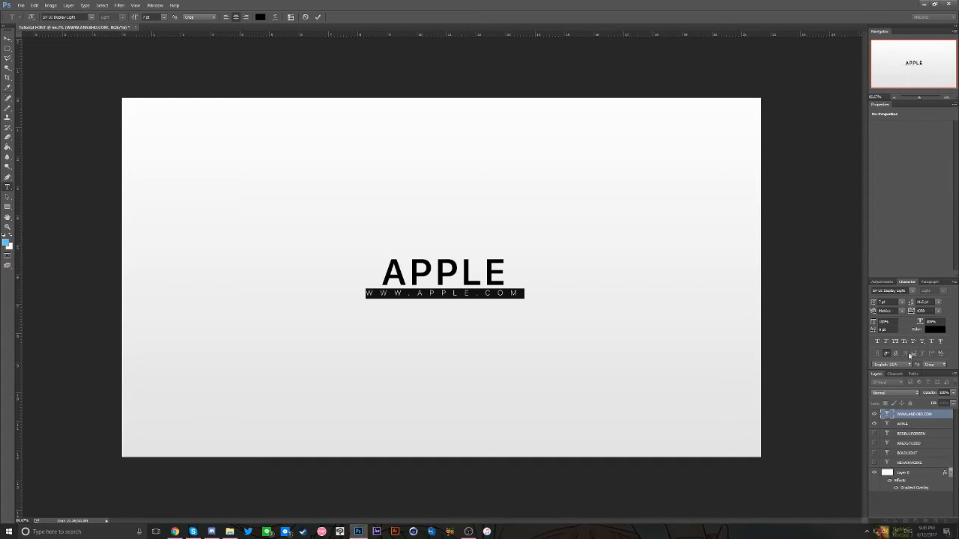
drag(929, 311, 814, 306)
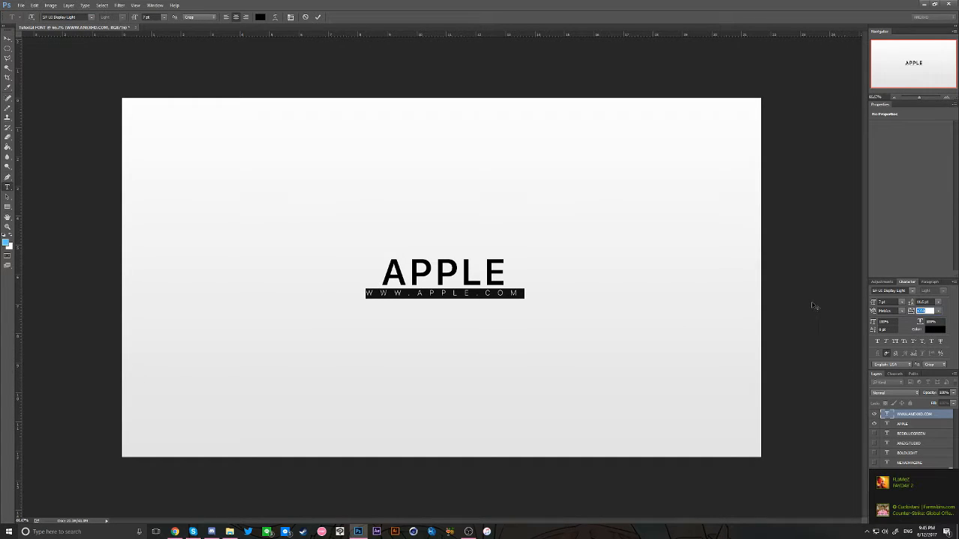
click(907, 414)
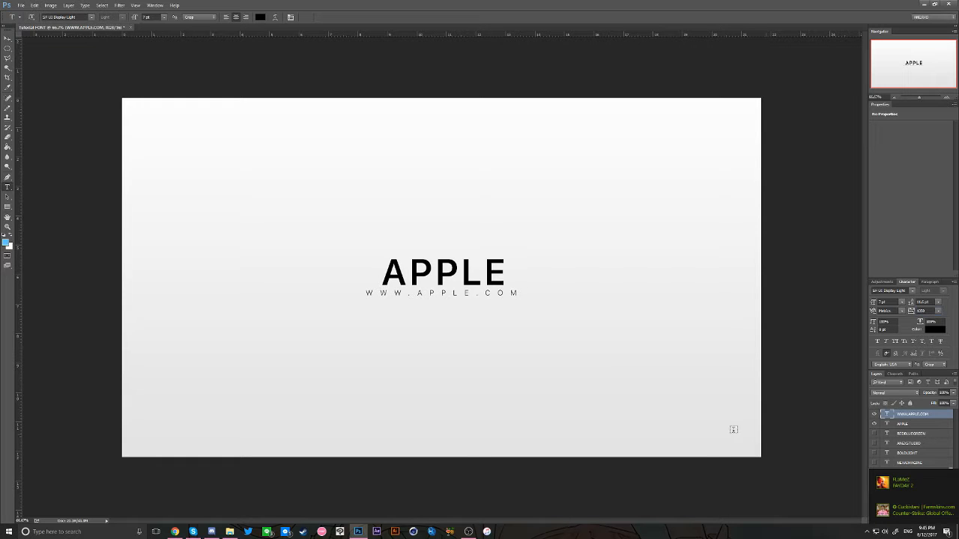
- Widen the tracking of the APPLE title to 400
double_click(439, 276)
drag(911, 310, 840, 315)
text(400)
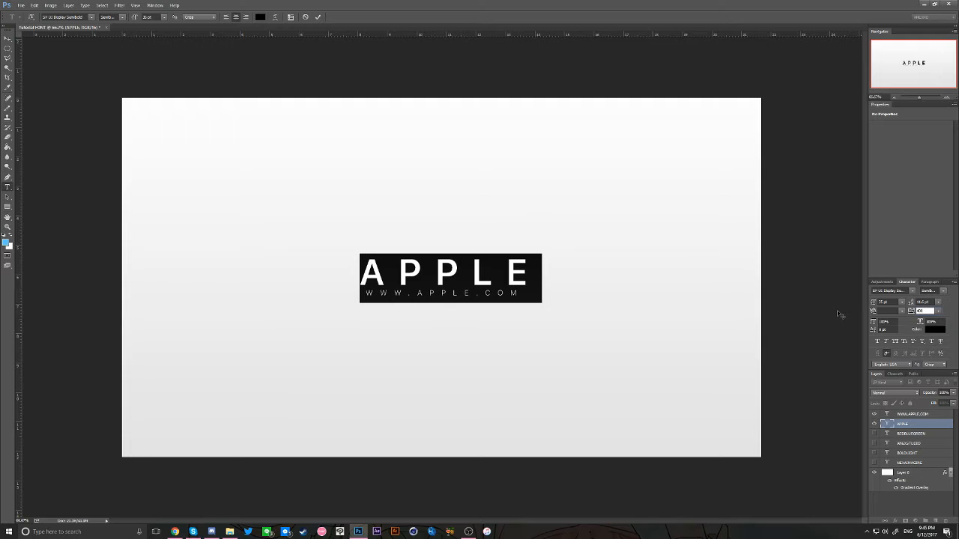
key(Return)
- Set the tracking of the web address line to 1200 so its width approaches that of the title
click(900, 416)
triple_click(448, 293)
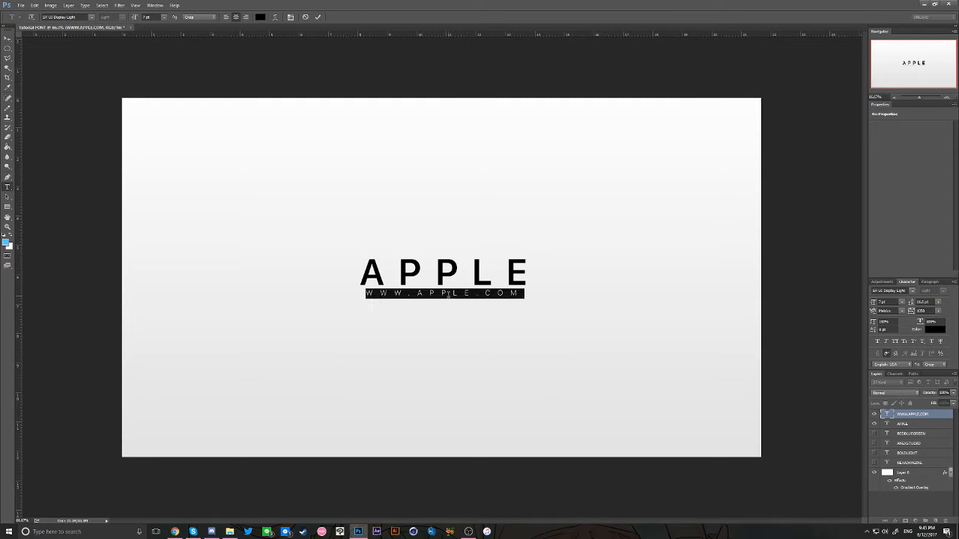
click(925, 311)
text(0)
key(Return)
text(00)
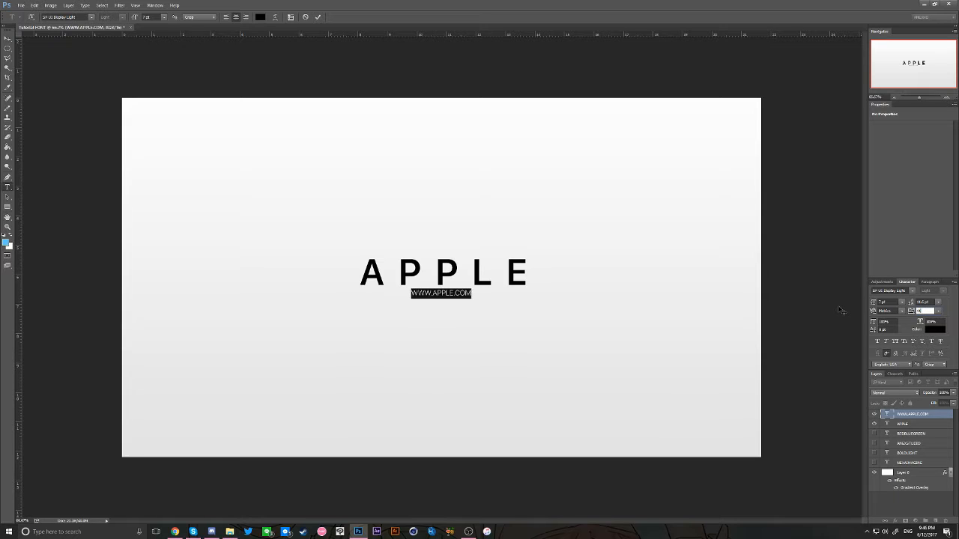
key(Return)
key(BackSpace)
key(BackSpace)
key(BackSpace)
text(200)
key(Return)
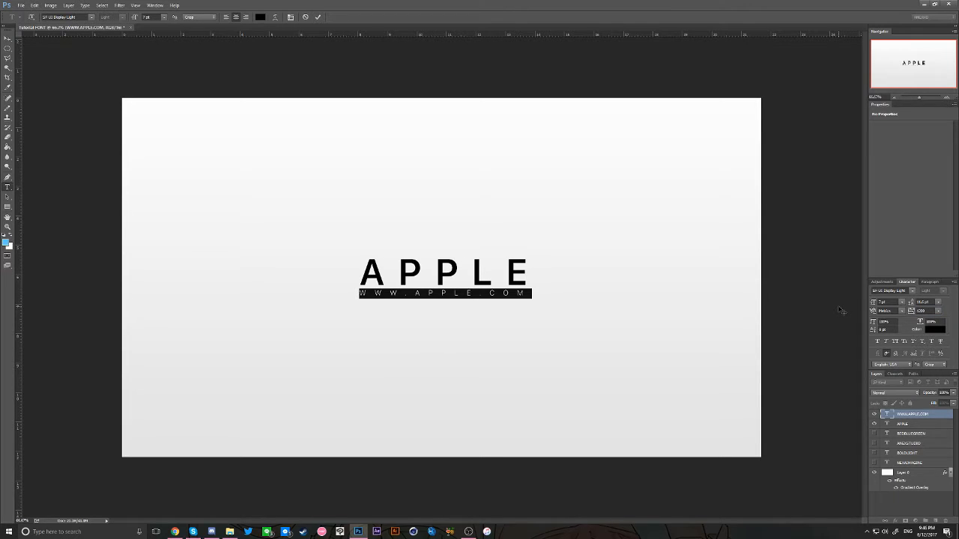
- Commit the text and nudge the web address layer slightly to centre it beneath the APPLE title
click(8, 38)
click(922, 504)
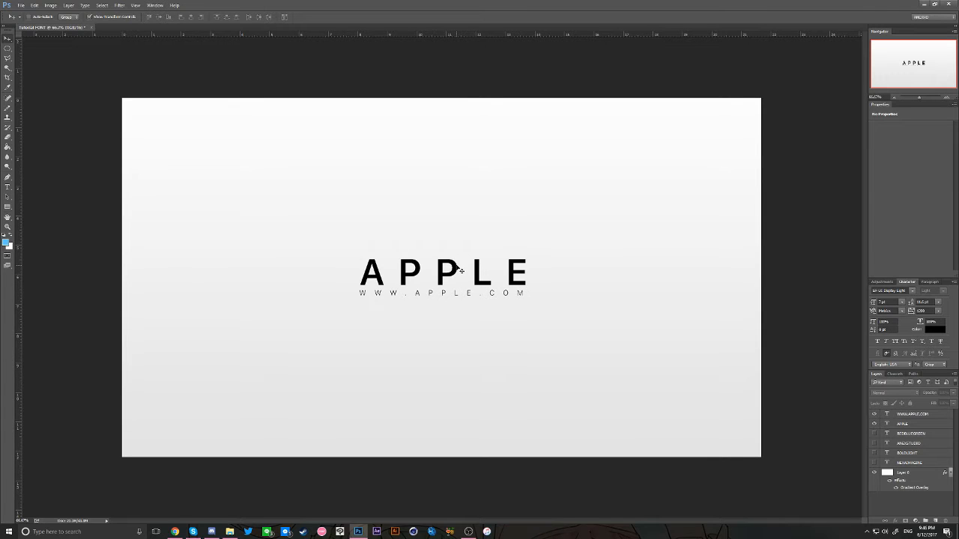
click(907, 416)
drag(557, 382, 558, 380)
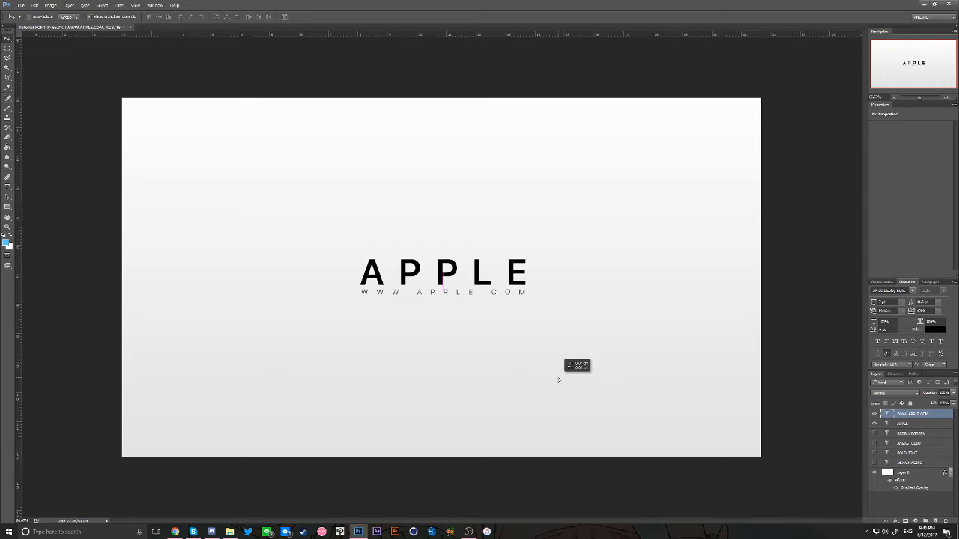
- Set the tracking of the web address to 1250 to match the title's width, then deselect the layer
key(t)
click(517, 291)
key(ctrl+a)
drag(932, 311, 789, 313)
text(1320)
key(BackSpace)
key(BackSpace)
key(BackSpace)
text(120)
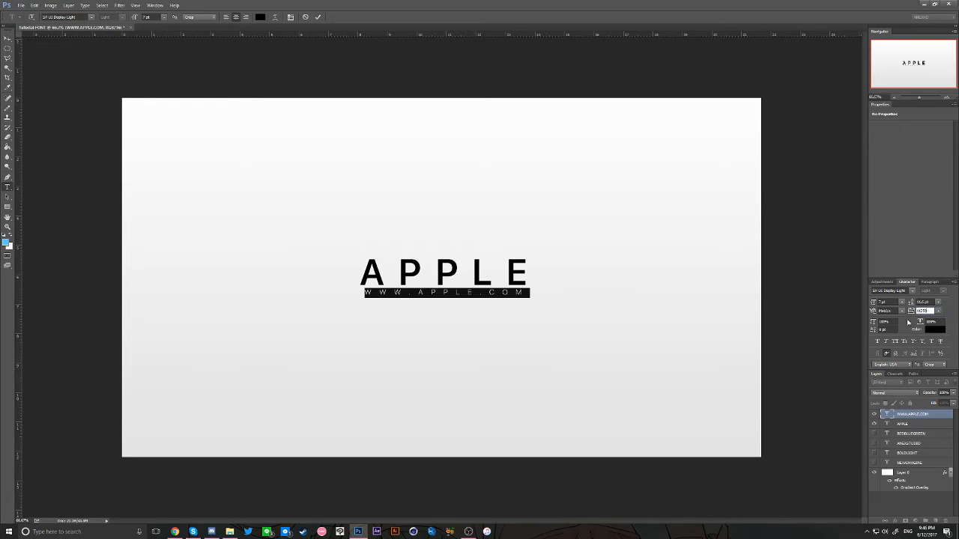
drag(933, 311, 846, 320)
text(125)
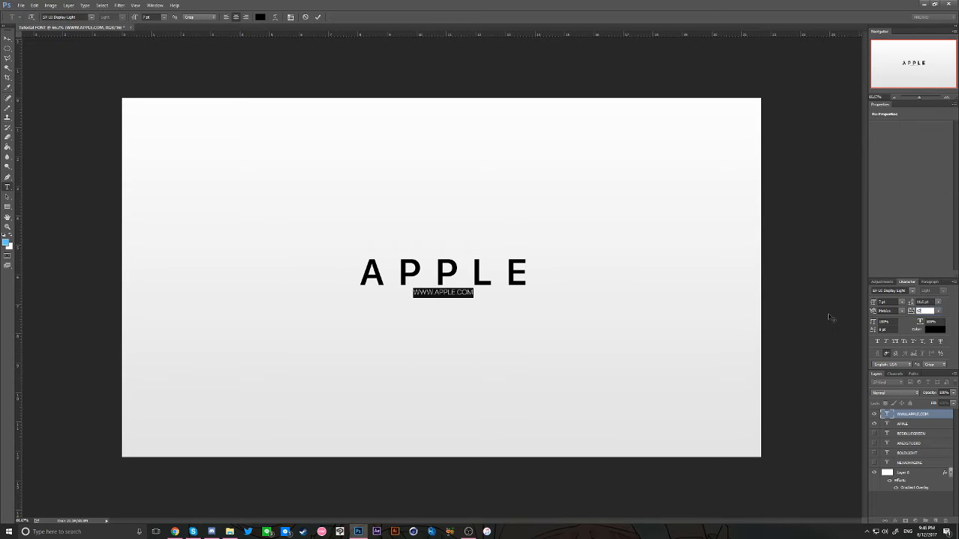
text(0)
click(6, 39)
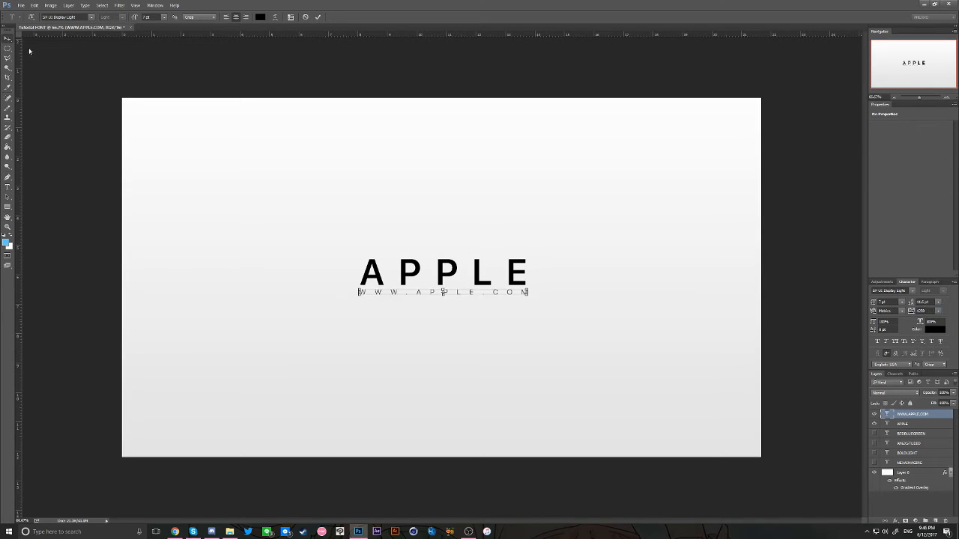
click(876, 500)
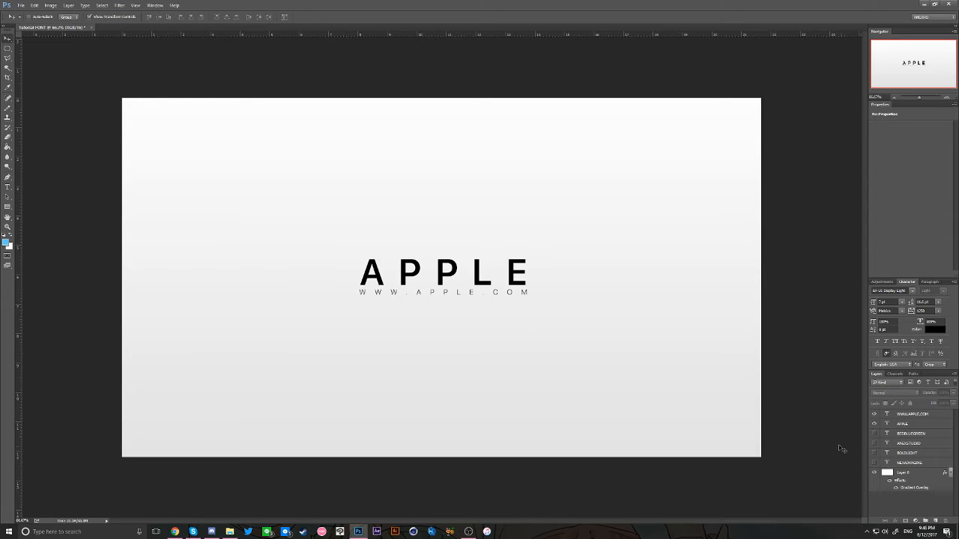
- Try a larger gap by moving the web address further below the title, and shift both text layers up together
click(907, 415)
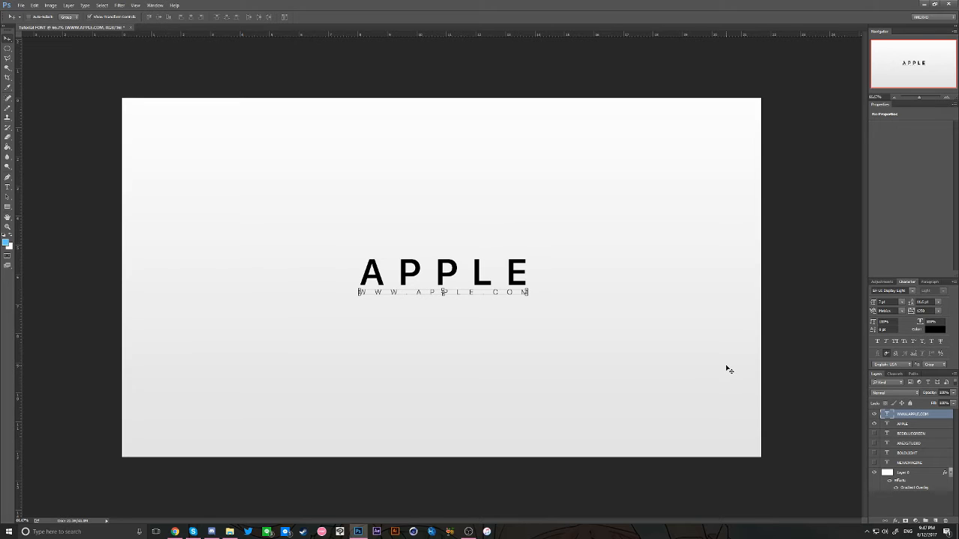
drag(652, 305, 654, 332)
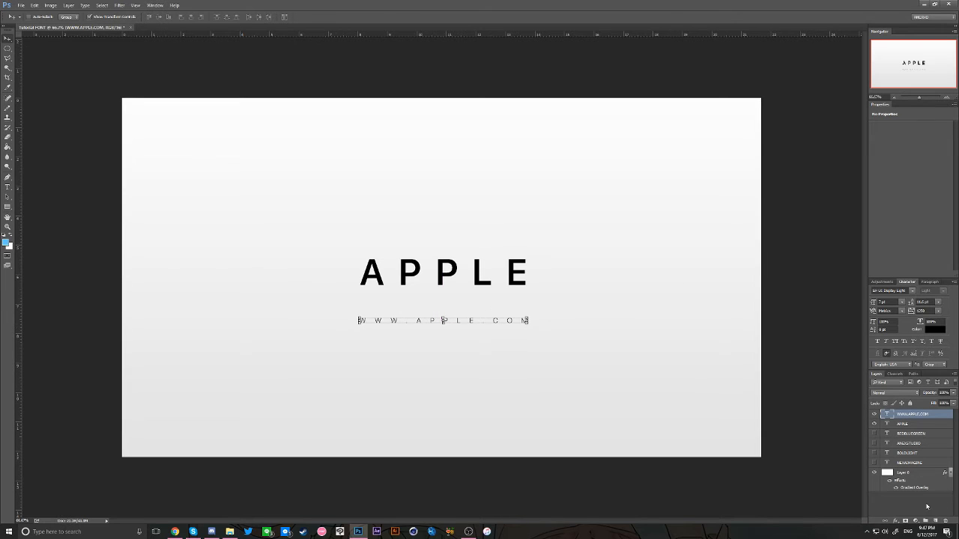
shift+click(903, 424)
drag(638, 383, 638, 368)
click(897, 503)
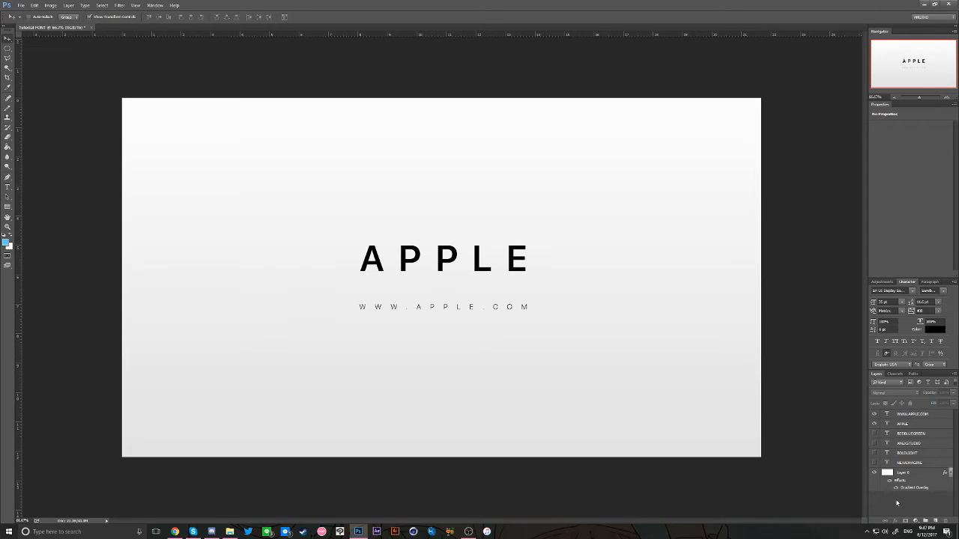
- Undo the moves of the title and web address to restore the tight spacing
key(ctrl+alt+z)
key(ctrl+alt+z)
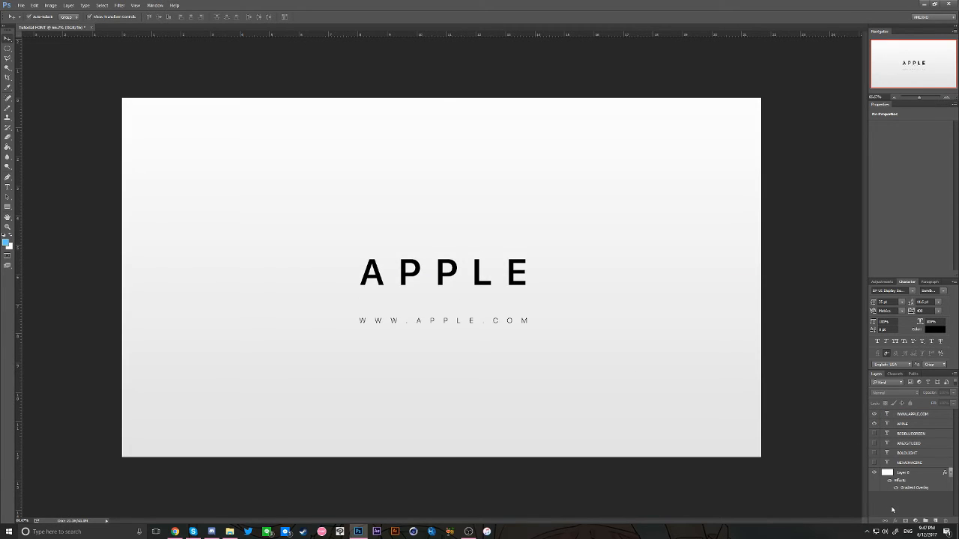
click(924, 504)
- Add a new text layer reading "ANEXHD" below the web address
key(t)
click(389, 361)
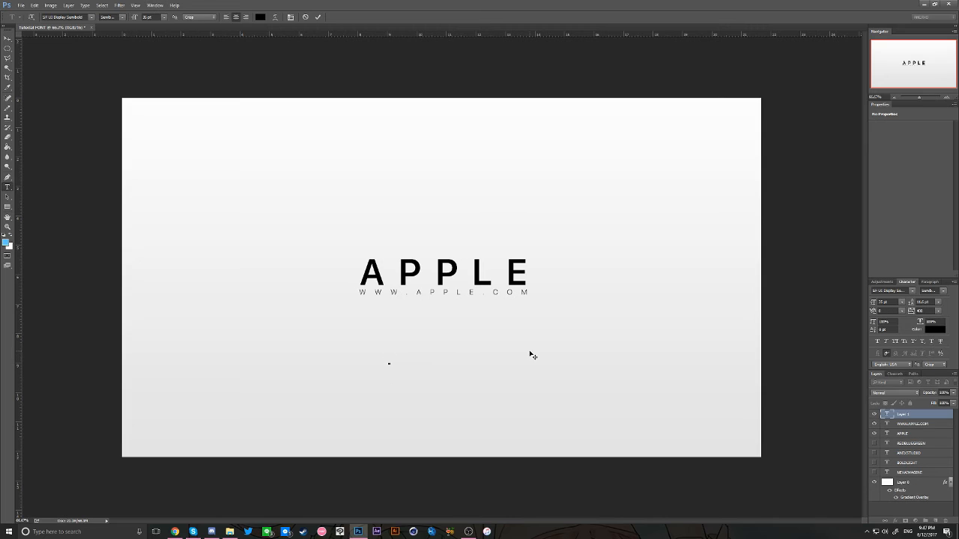
text(ANEXHD)
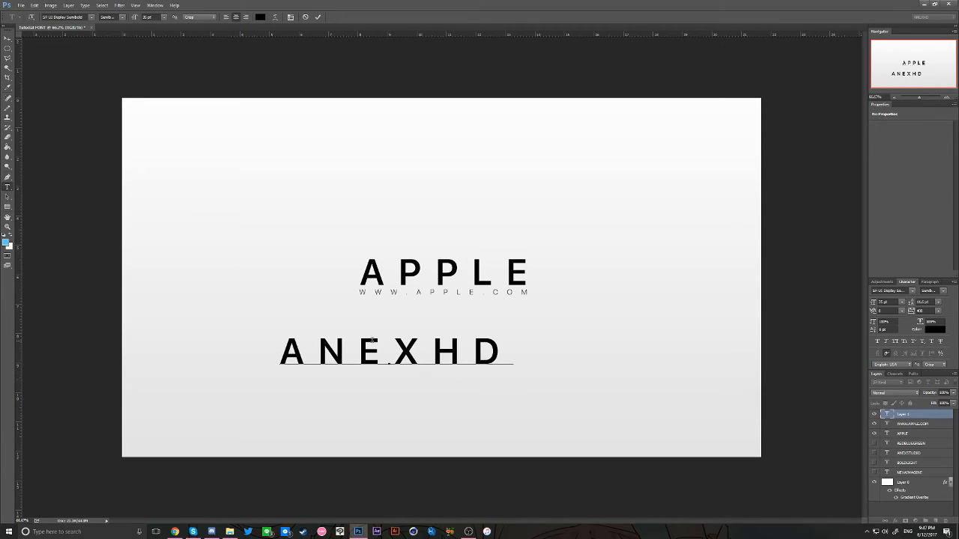
- Set the ANEXHD text in Nexa Bold Regular with a tracking of 200
double_click(414, 343)
click(890, 291)
text(nexa)
key(Return)
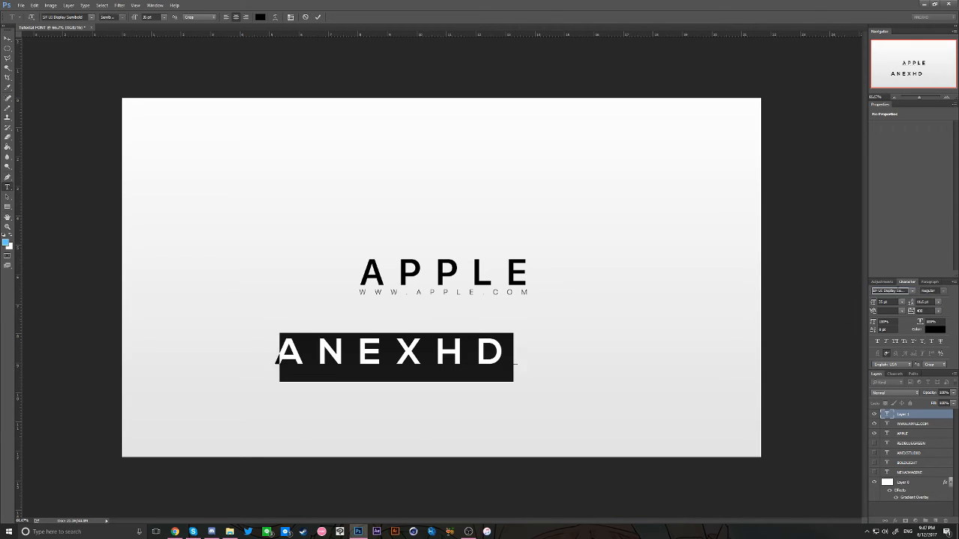
drag(931, 310, 756, 327)
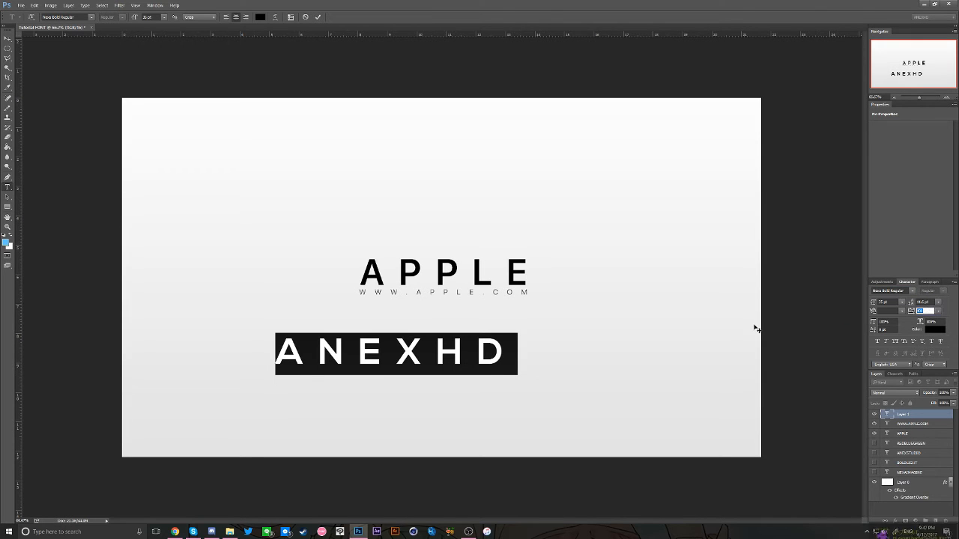
text(200)
key(Return)
- Change the letters HD to Nexa Light and centre the ANEXHD text just below the web address
drag(425, 352, 649, 352)
click(889, 291)
key(Down)
click(7, 37)
drag(423, 361, 475, 339)
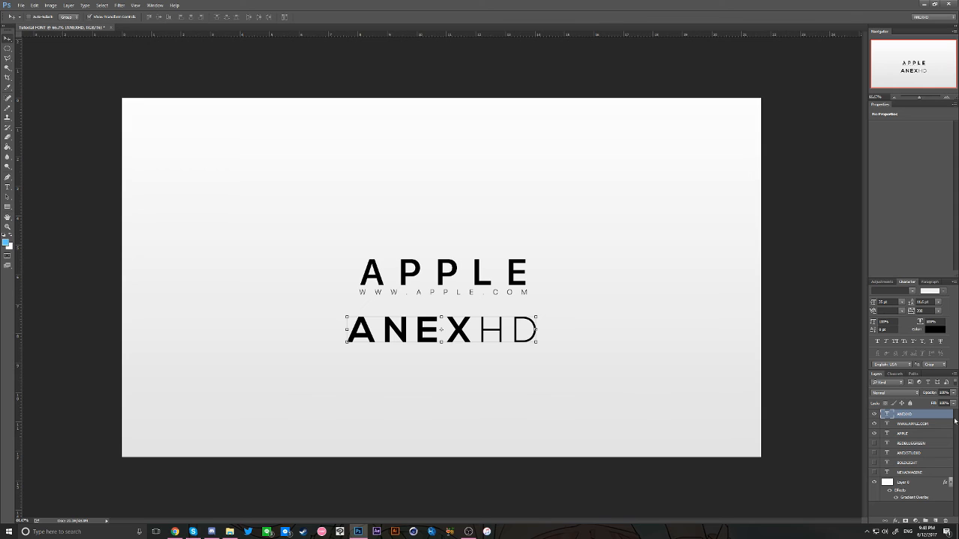
click(470, 531)
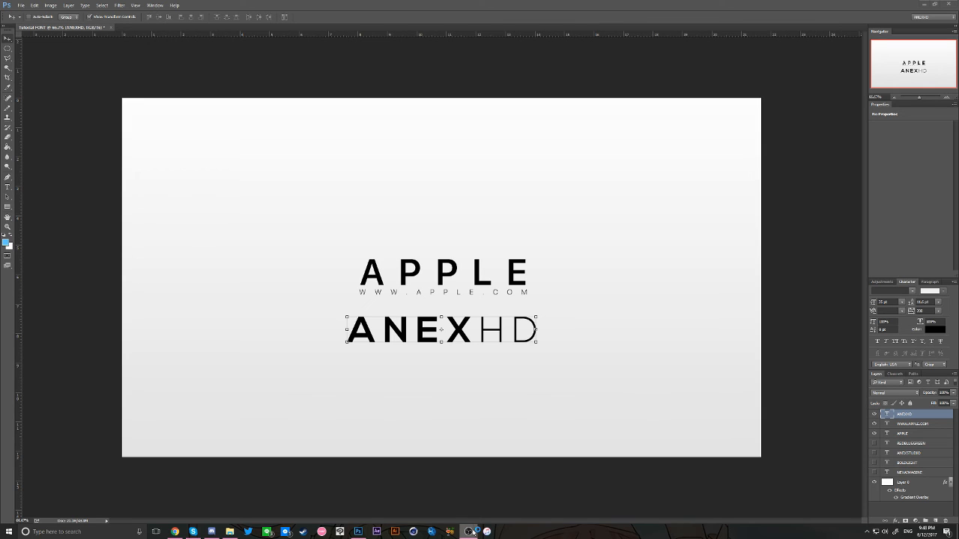